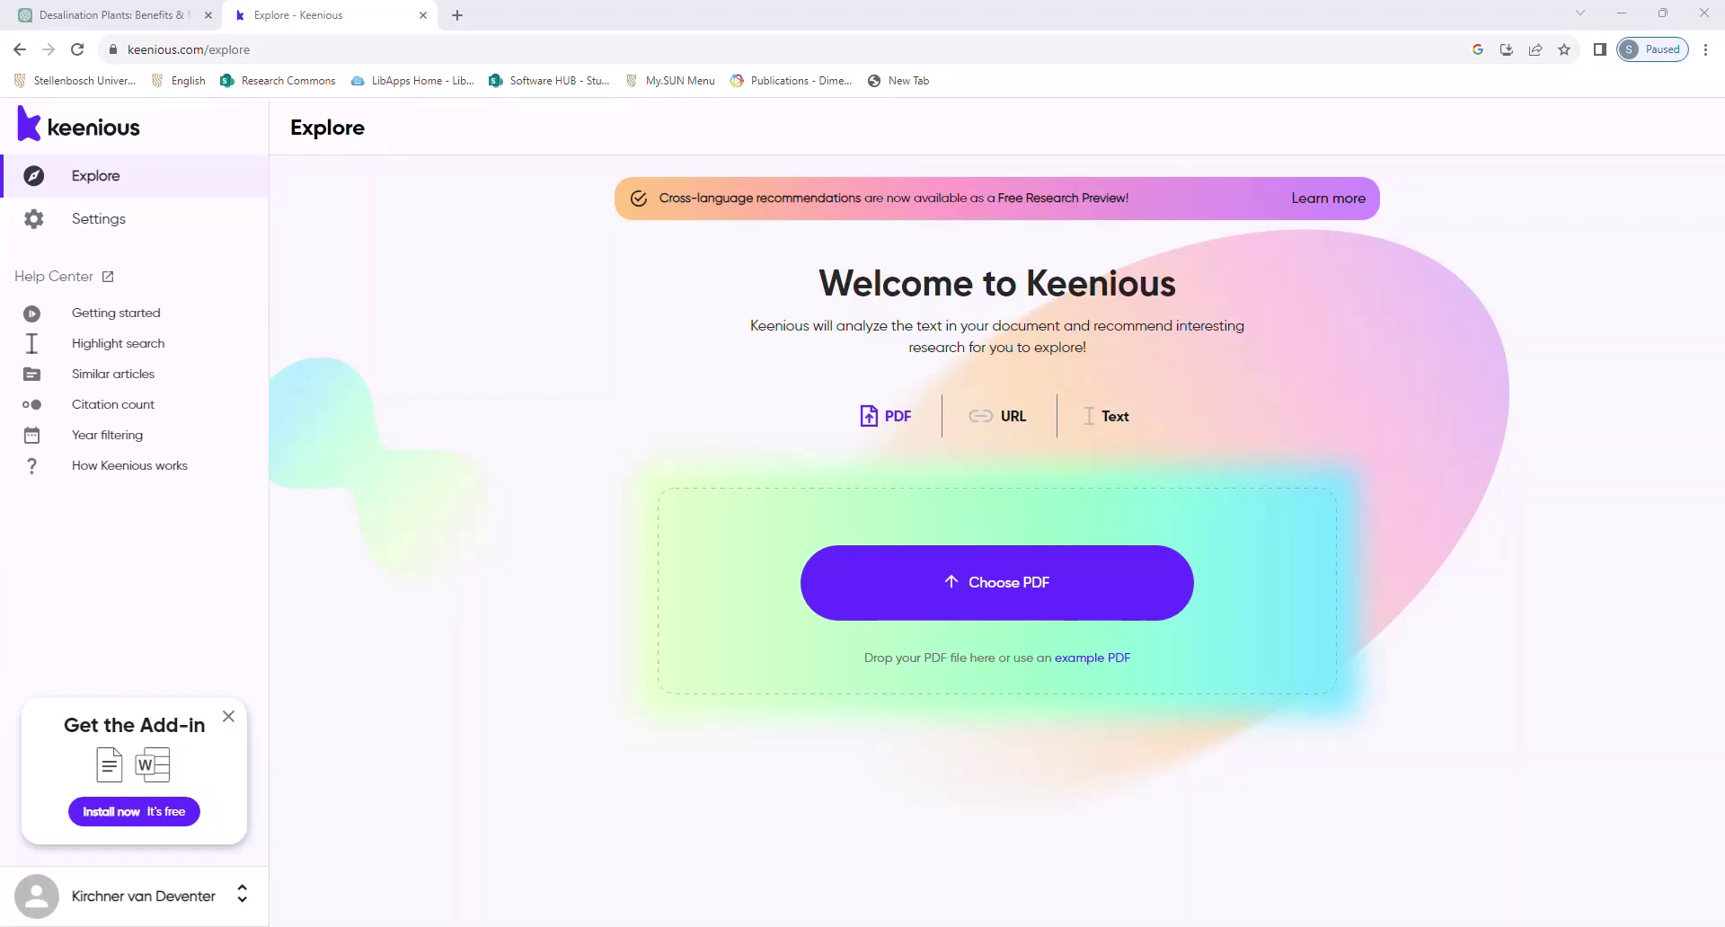
Step: Copy ChatGPT's answer on desalination plants and their benefits from the conversation tab
click(96, 7)
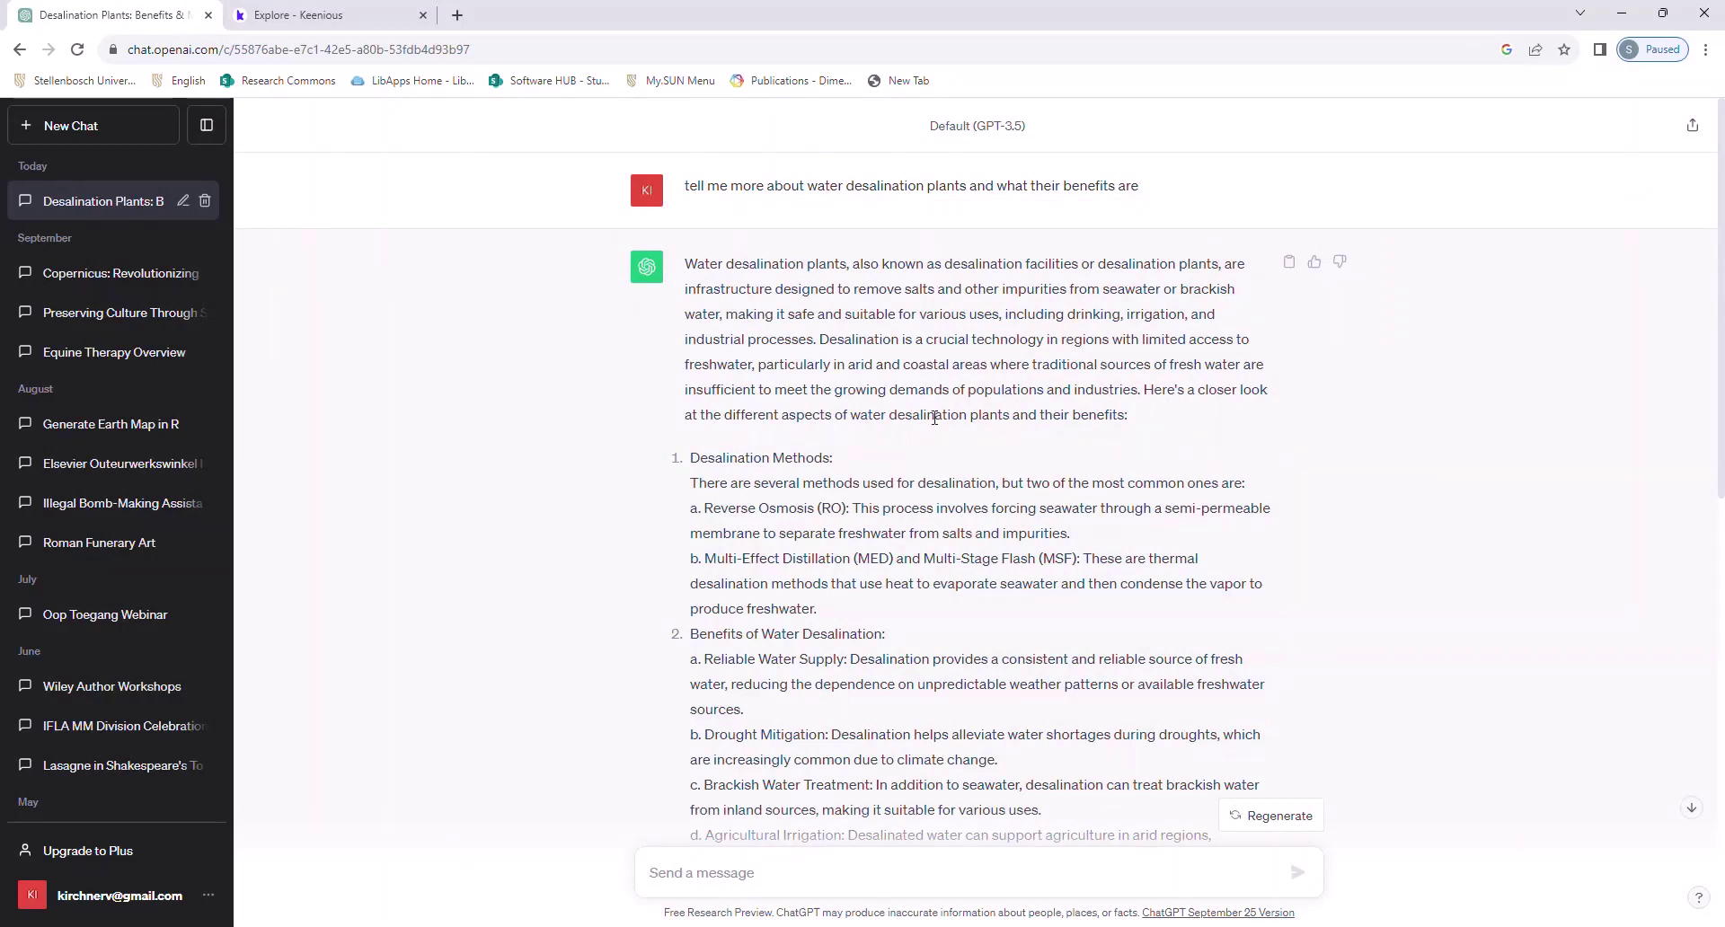
click(1288, 263)
Step: Paste the desalination answer into Document2 and open the Keenious Research Explorer pane
click(629, 853)
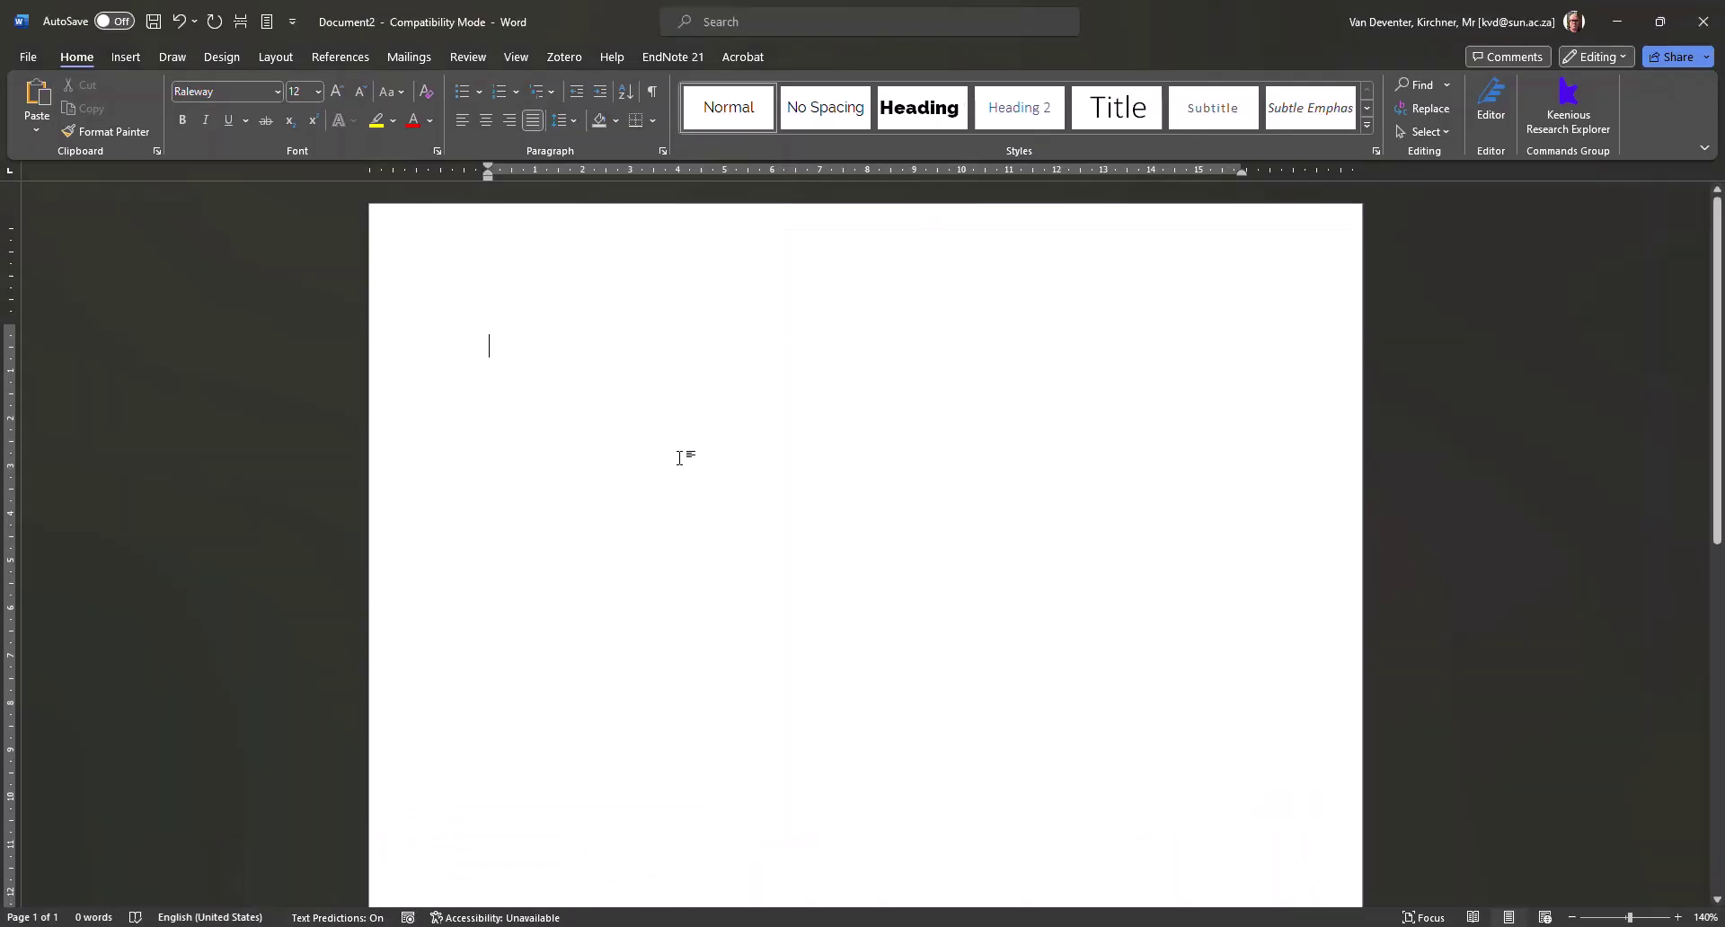
key(ctrl+v)
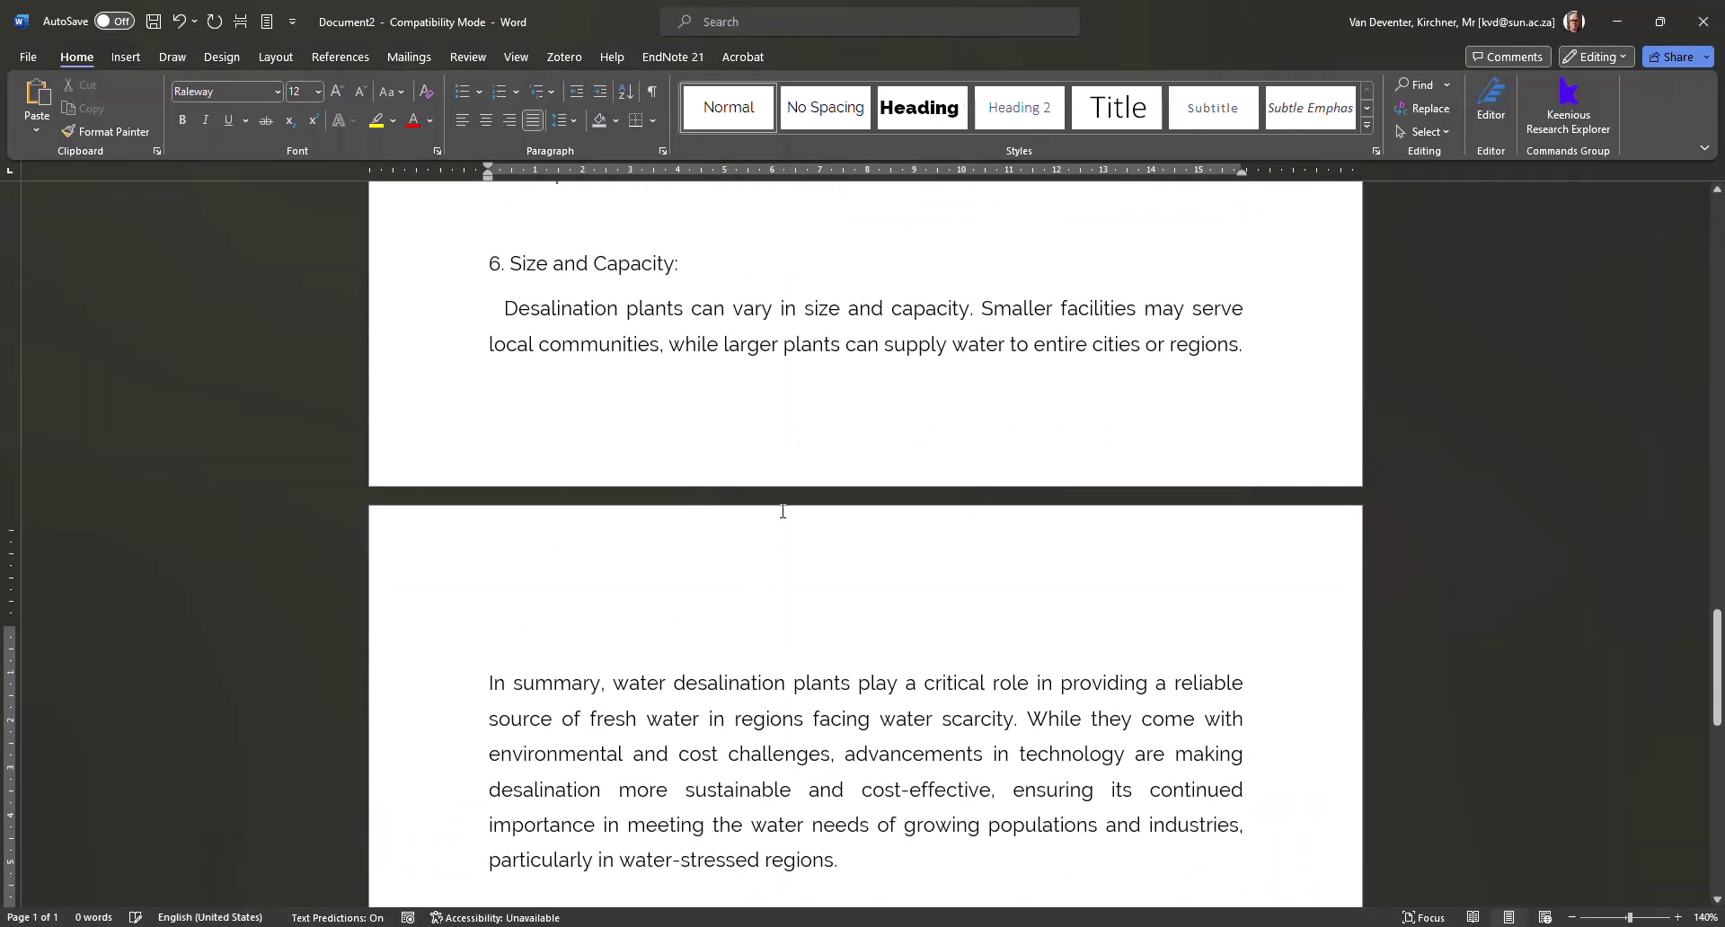
scroll(791, 495, up, 15)
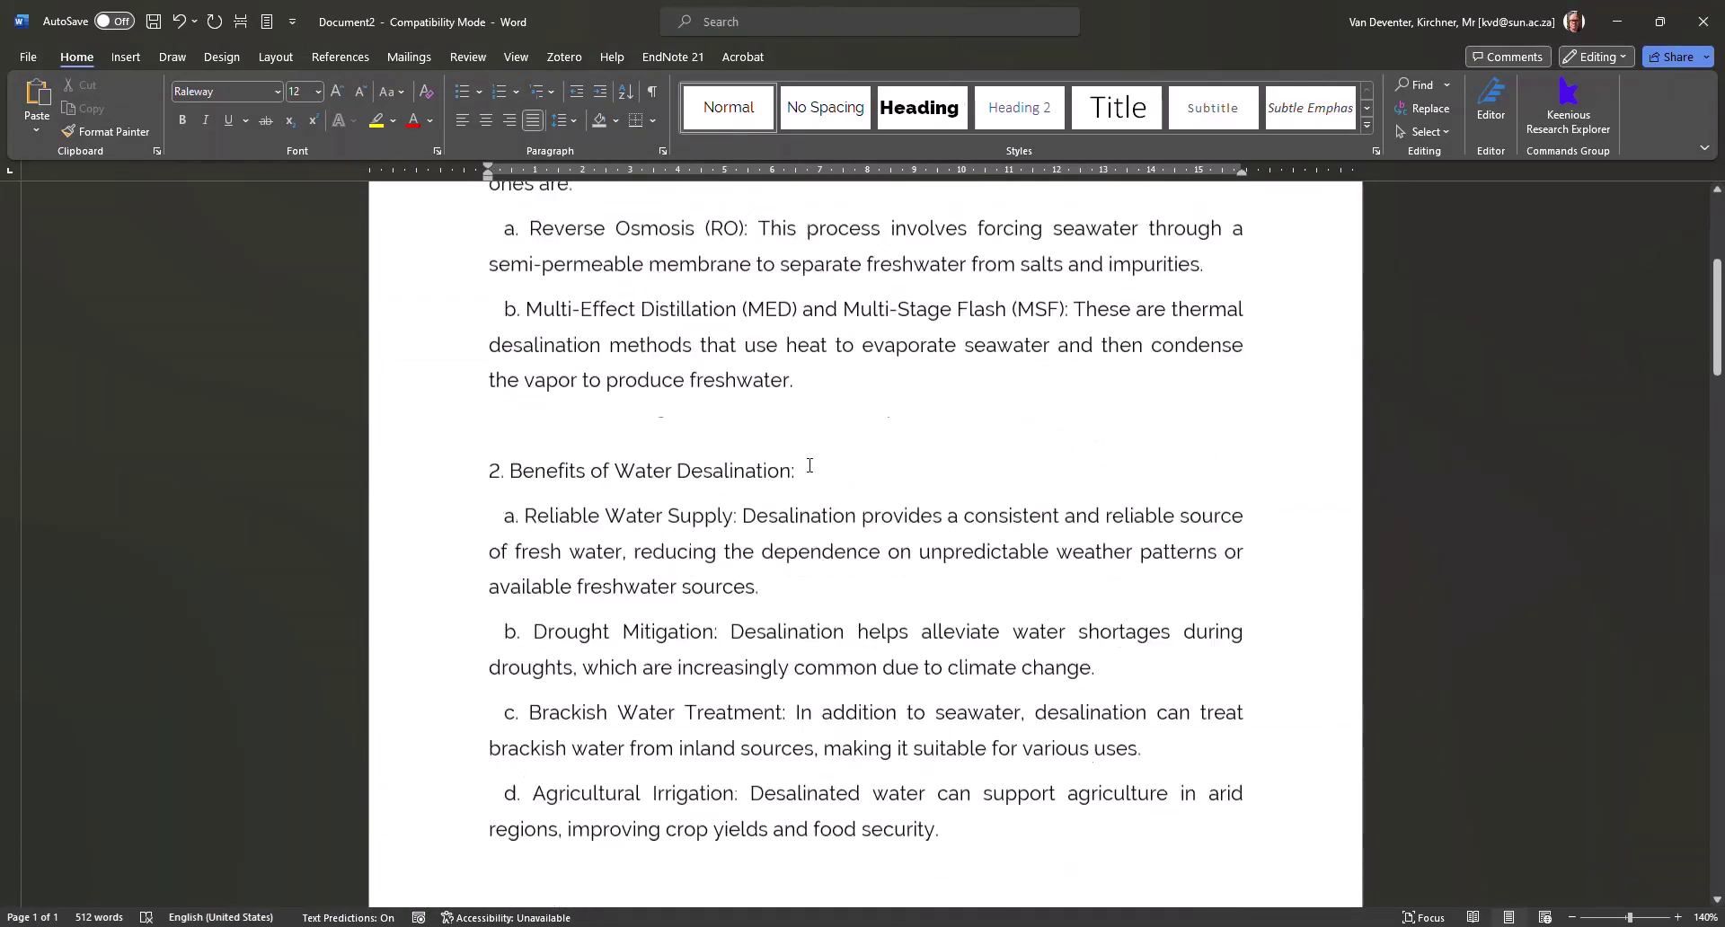
scroll(809, 465, up, 8)
click(1586, 112)
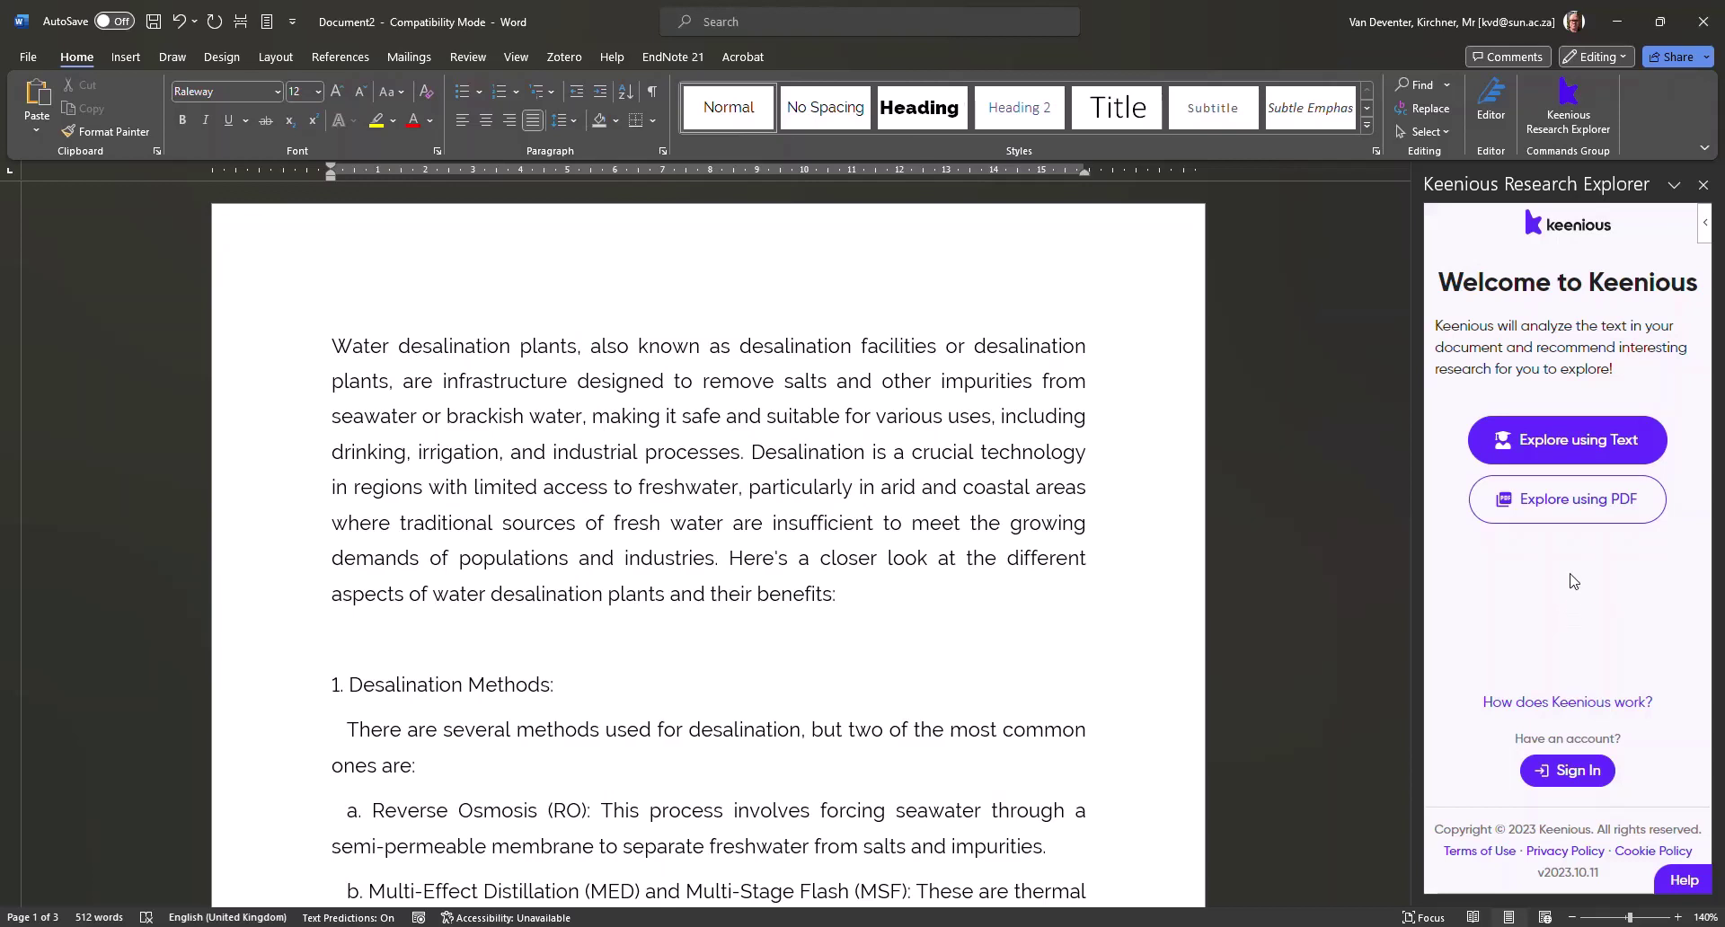
Step: Run Keenious Explore using Text on the document and browse the 2763 recommended articles
click(1570, 458)
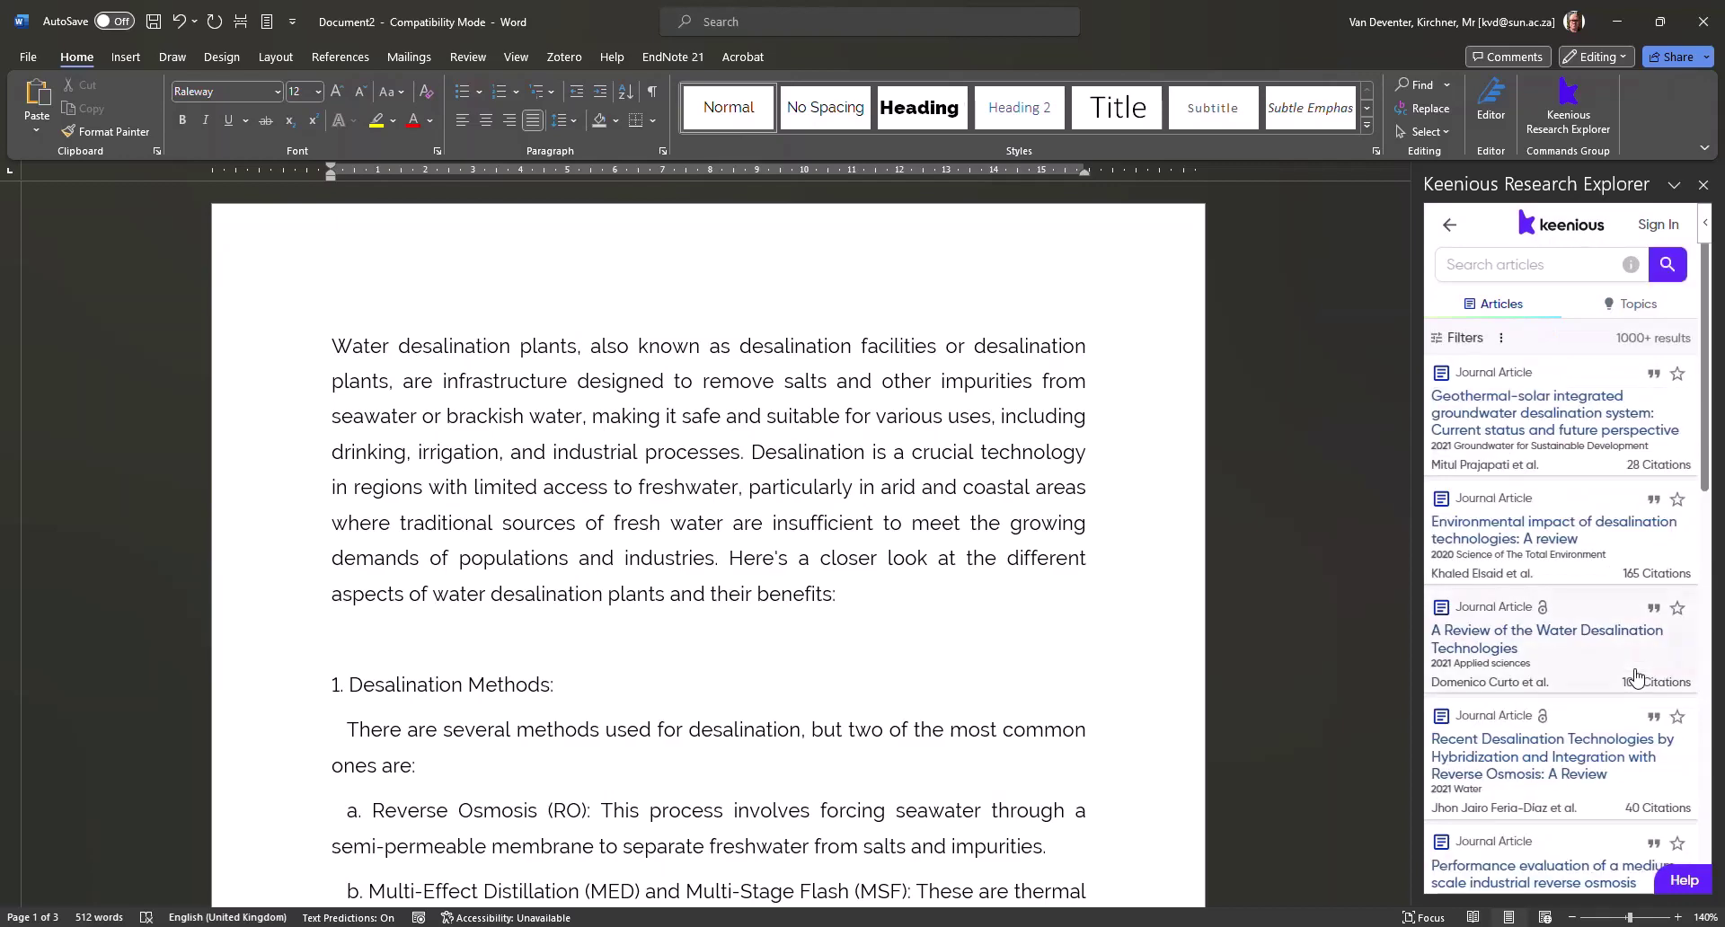
scroll(1655, 551, down, 3)
scroll(1654, 550, down, 8)
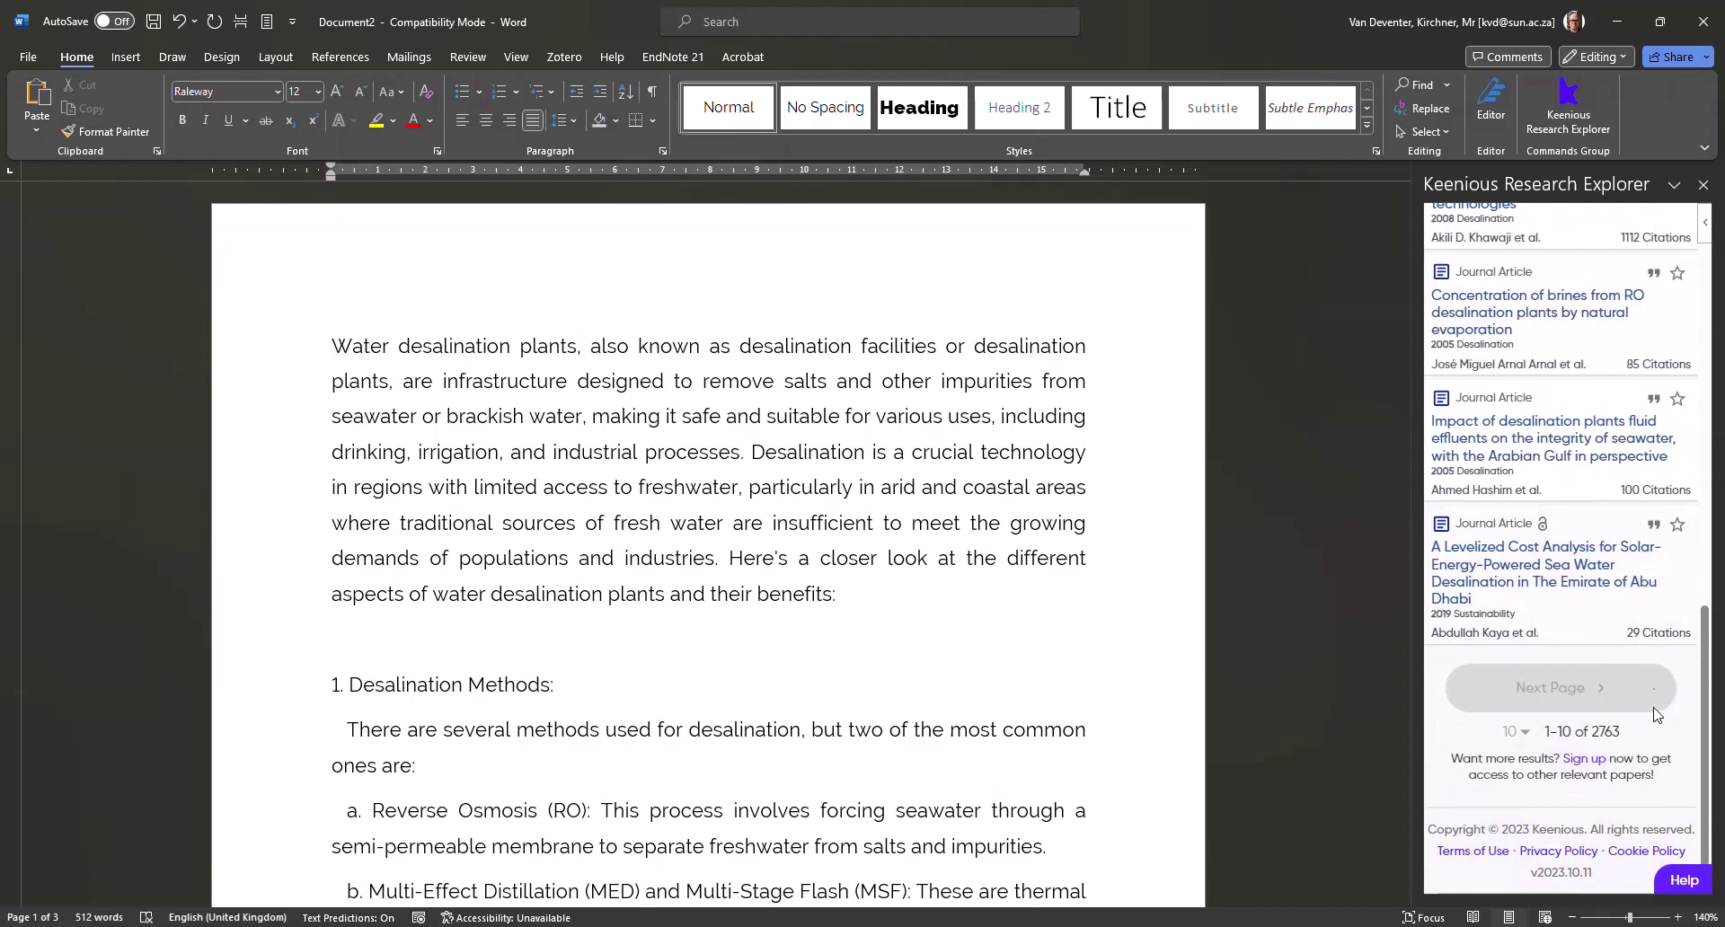
drag(1587, 733, 1637, 734)
click(1632, 732)
scroll(1626, 557, up, 10)
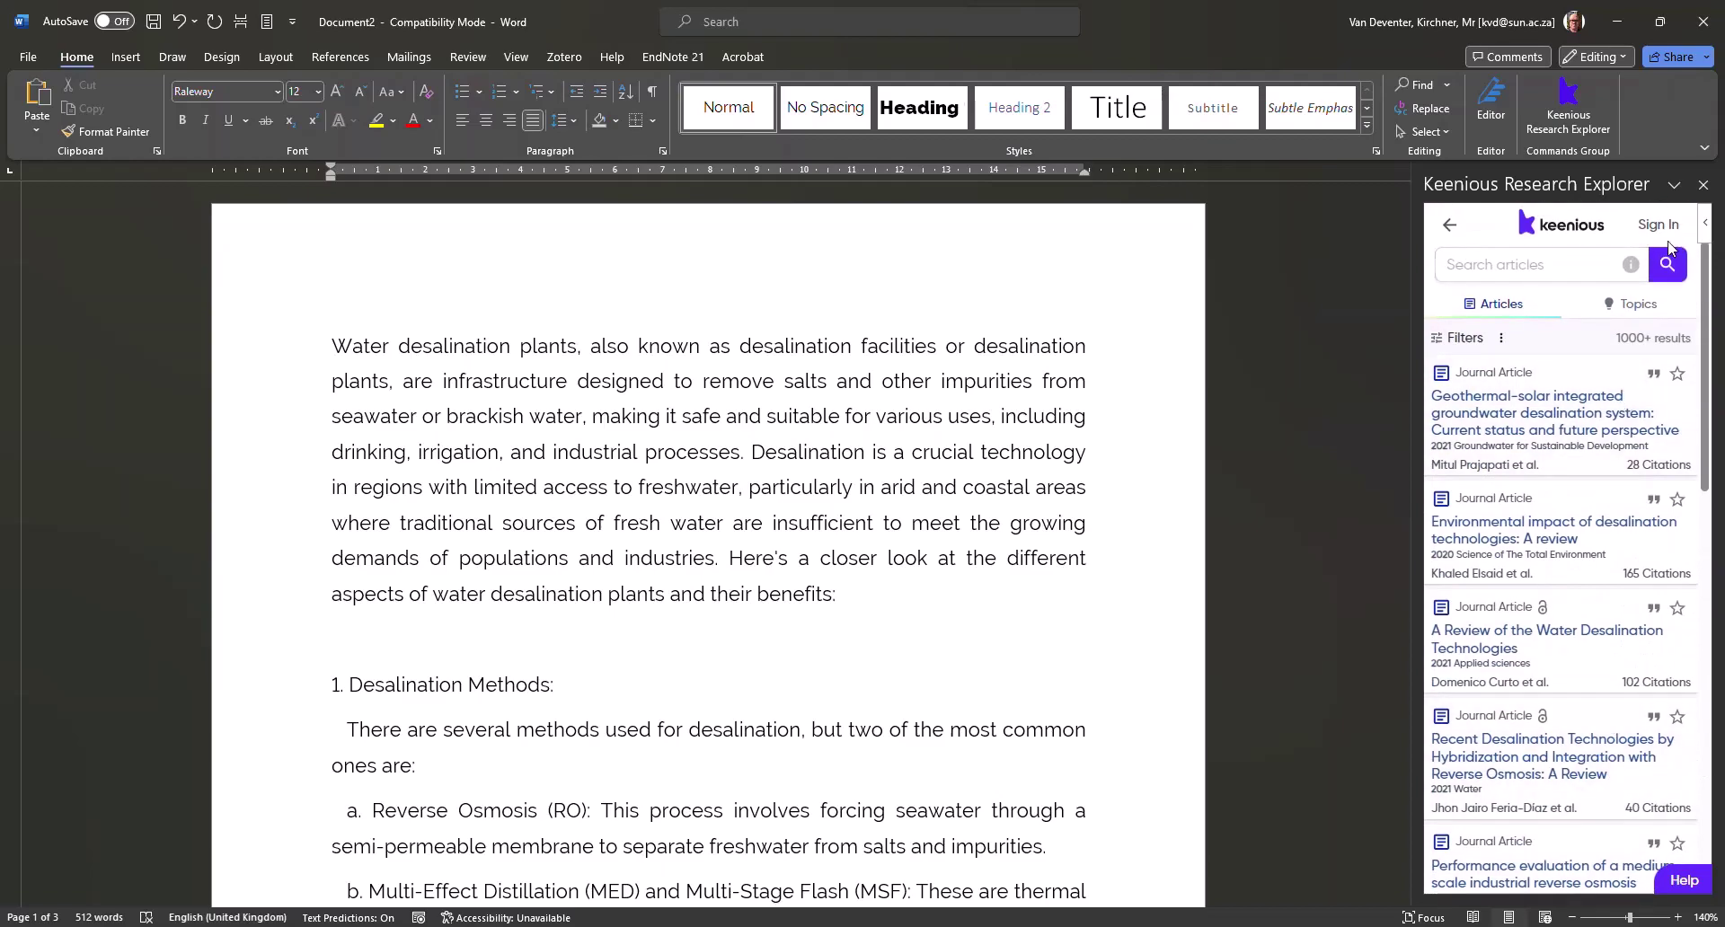
Step: Sign in to Keenious by confirming Continue on the browser sign-in page
click(1658, 226)
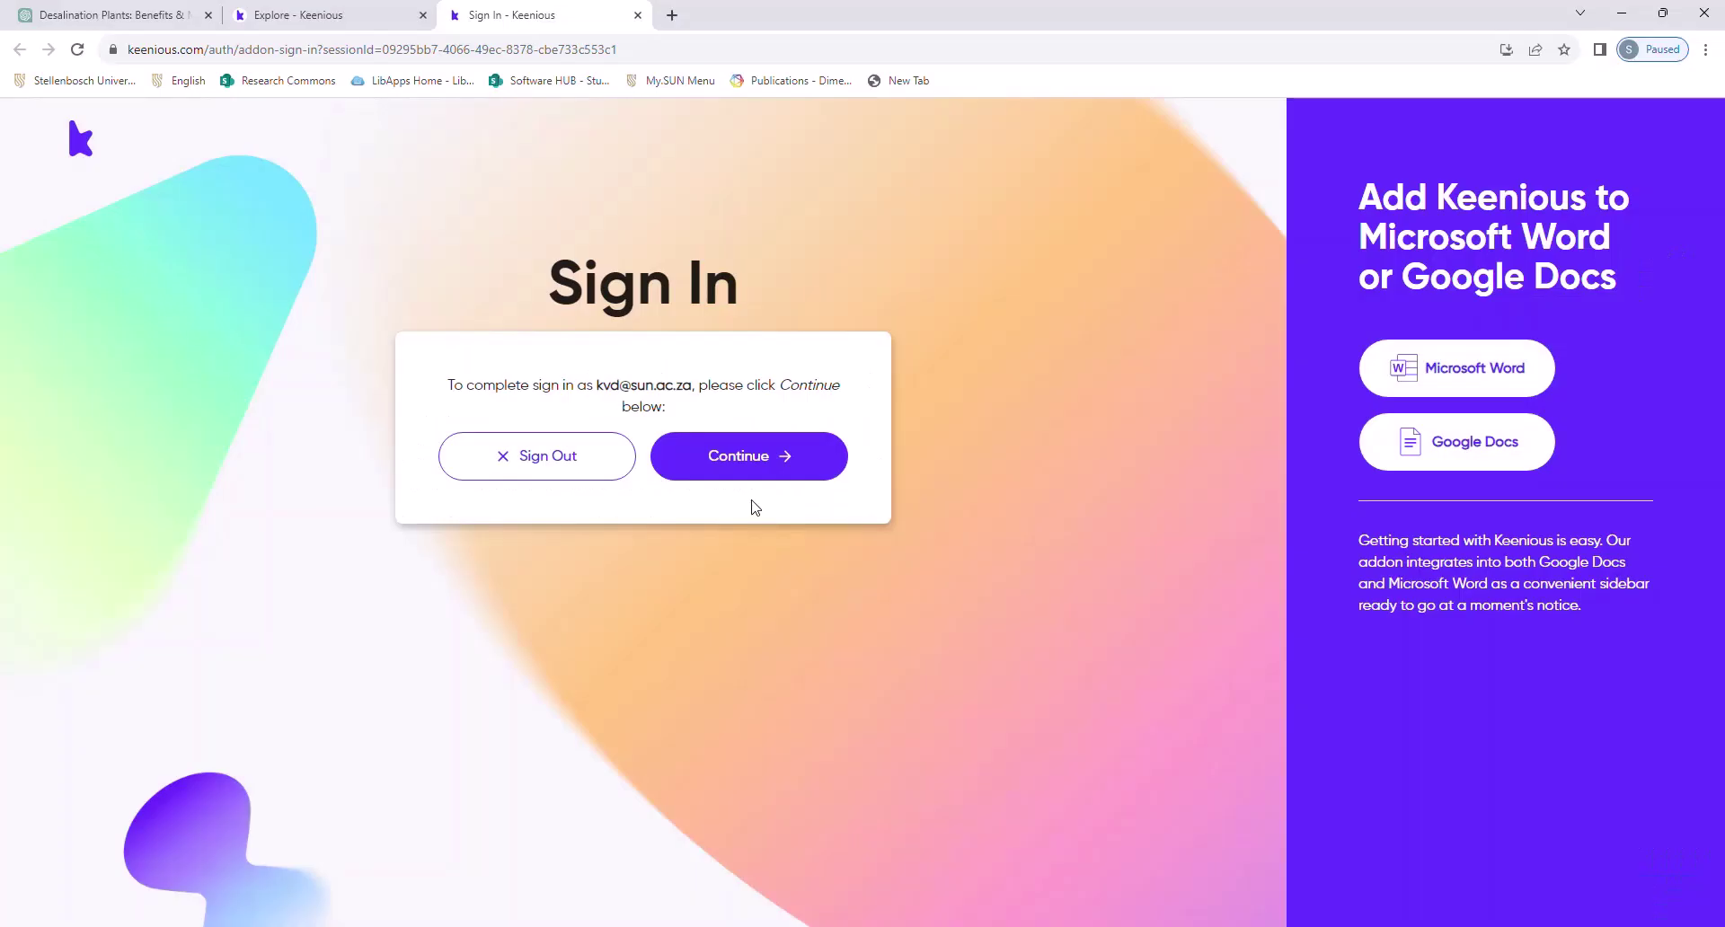
click(778, 458)
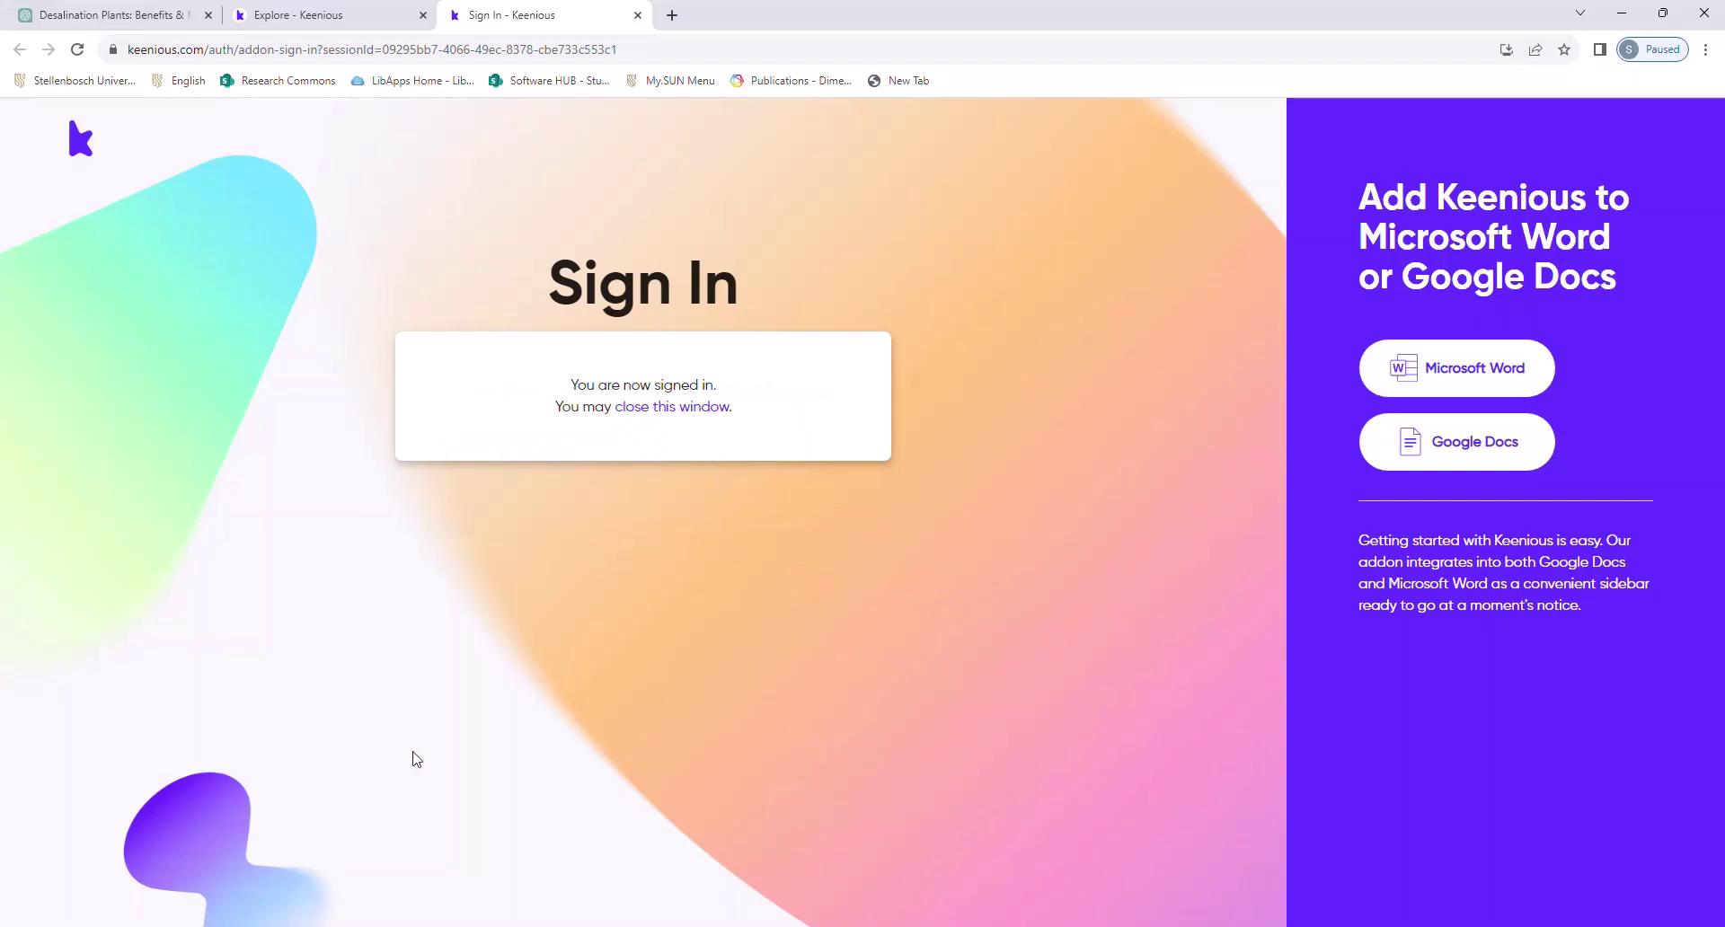
Step: Return to Document2 and set the Keenious results list to 100 articles per page
mouse_move(425, 925)
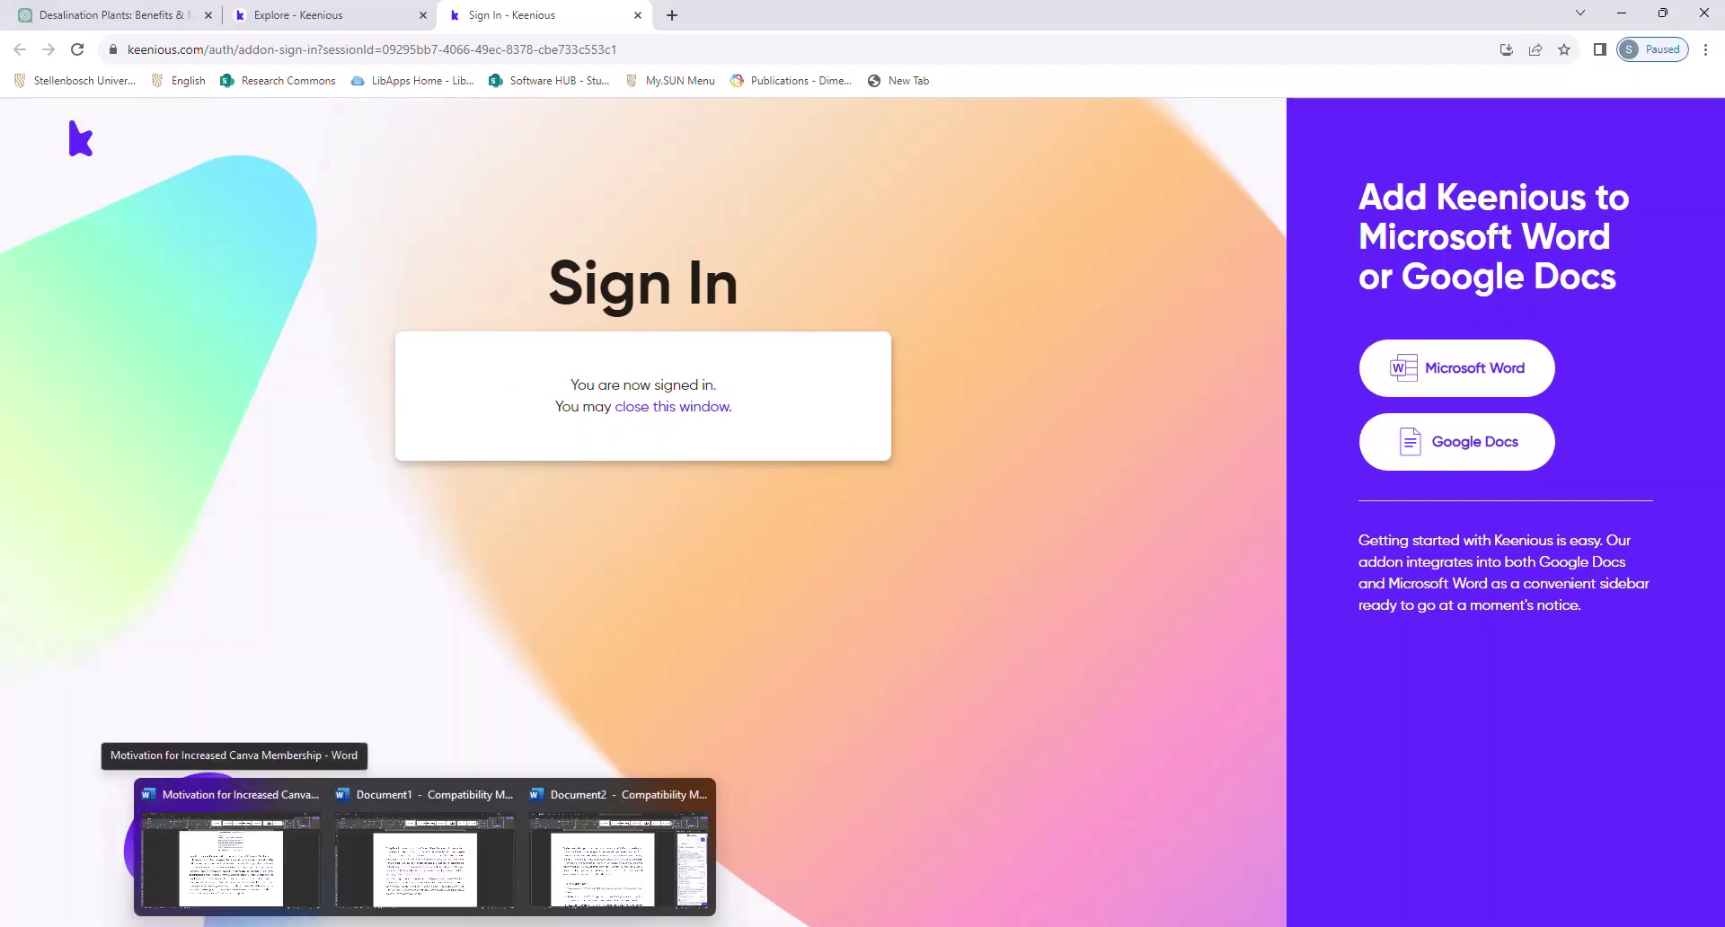
click(568, 835)
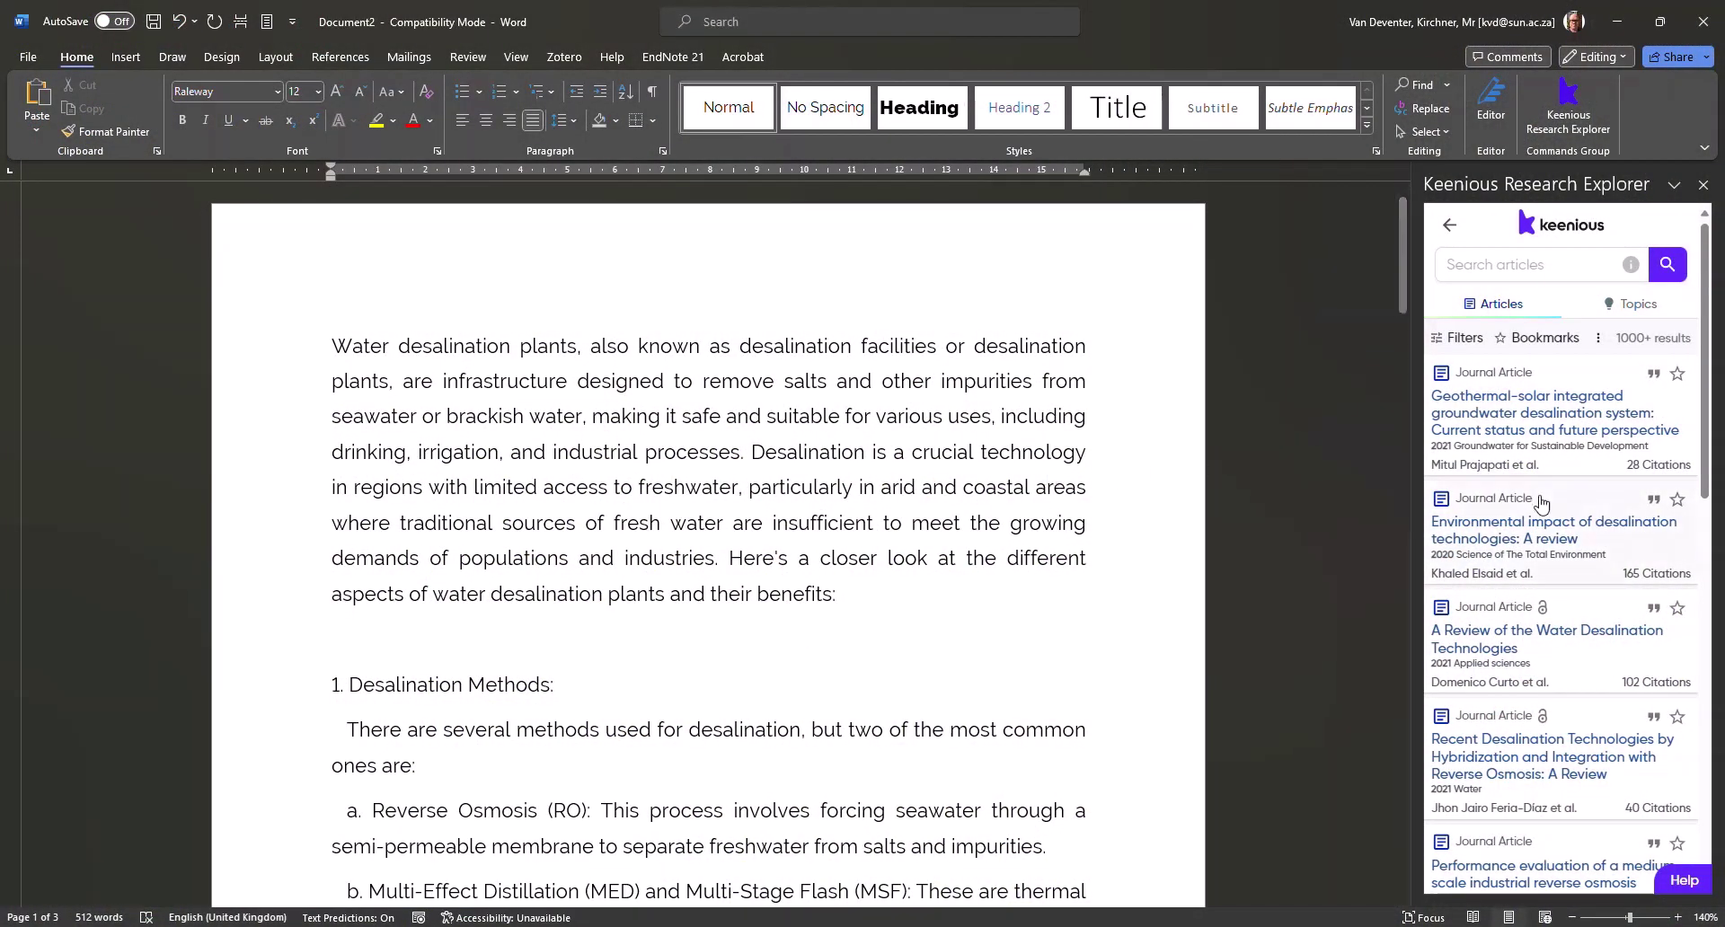
scroll(1572, 757, down, 10)
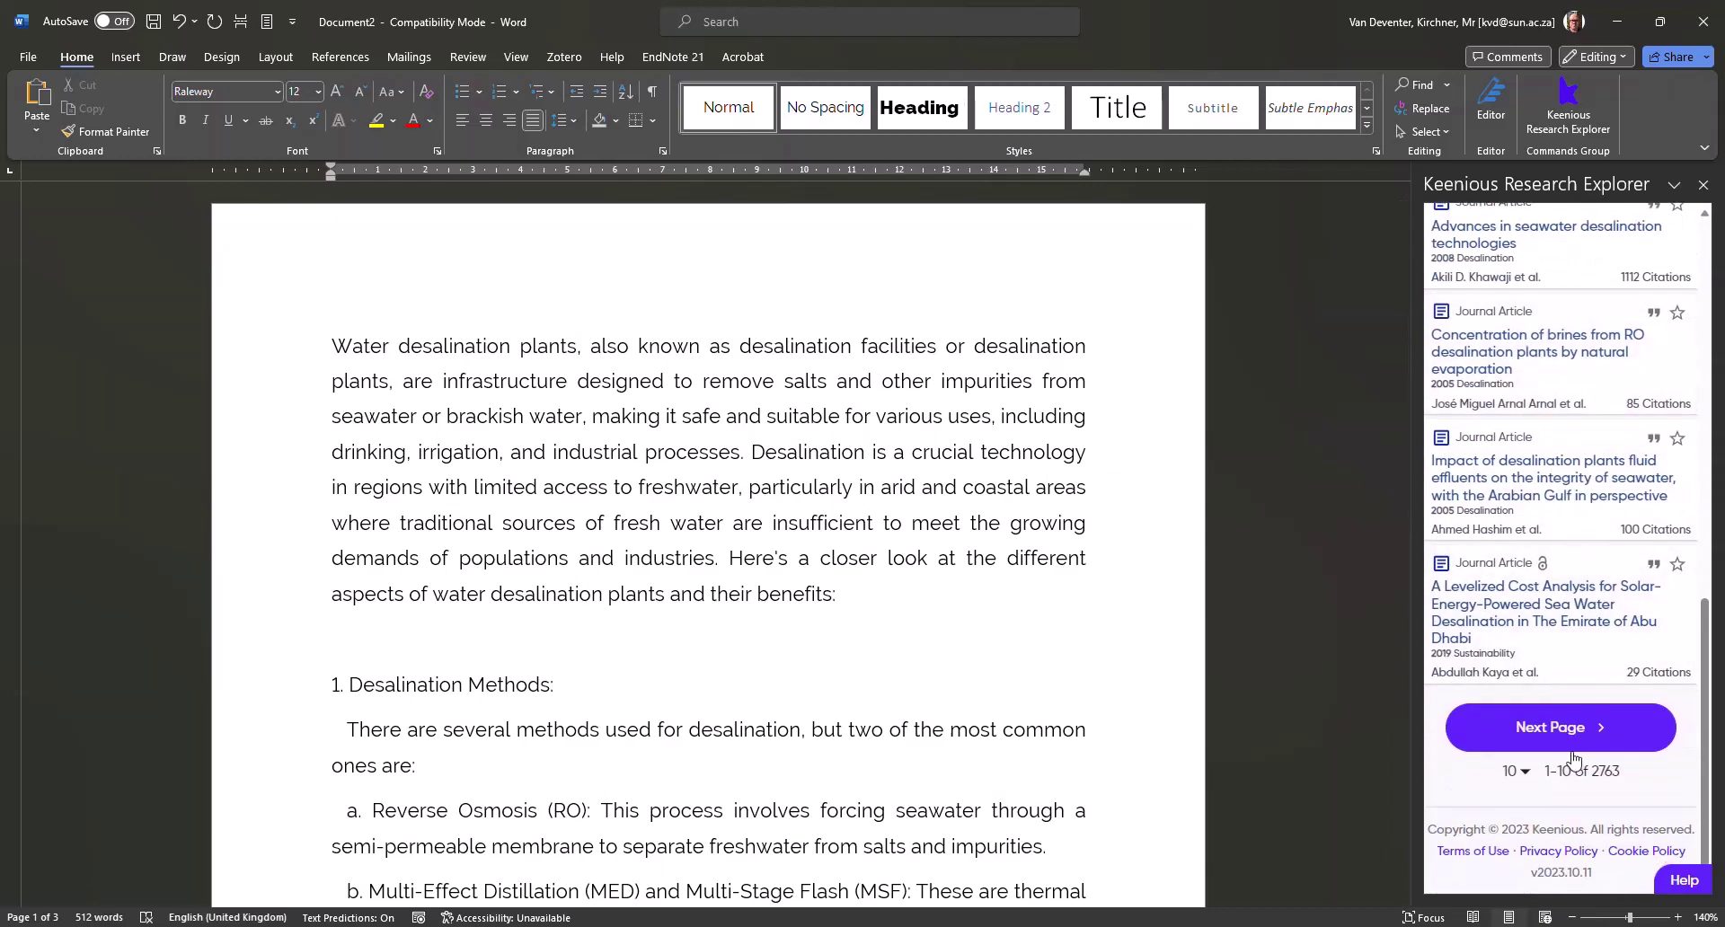
click(1516, 773)
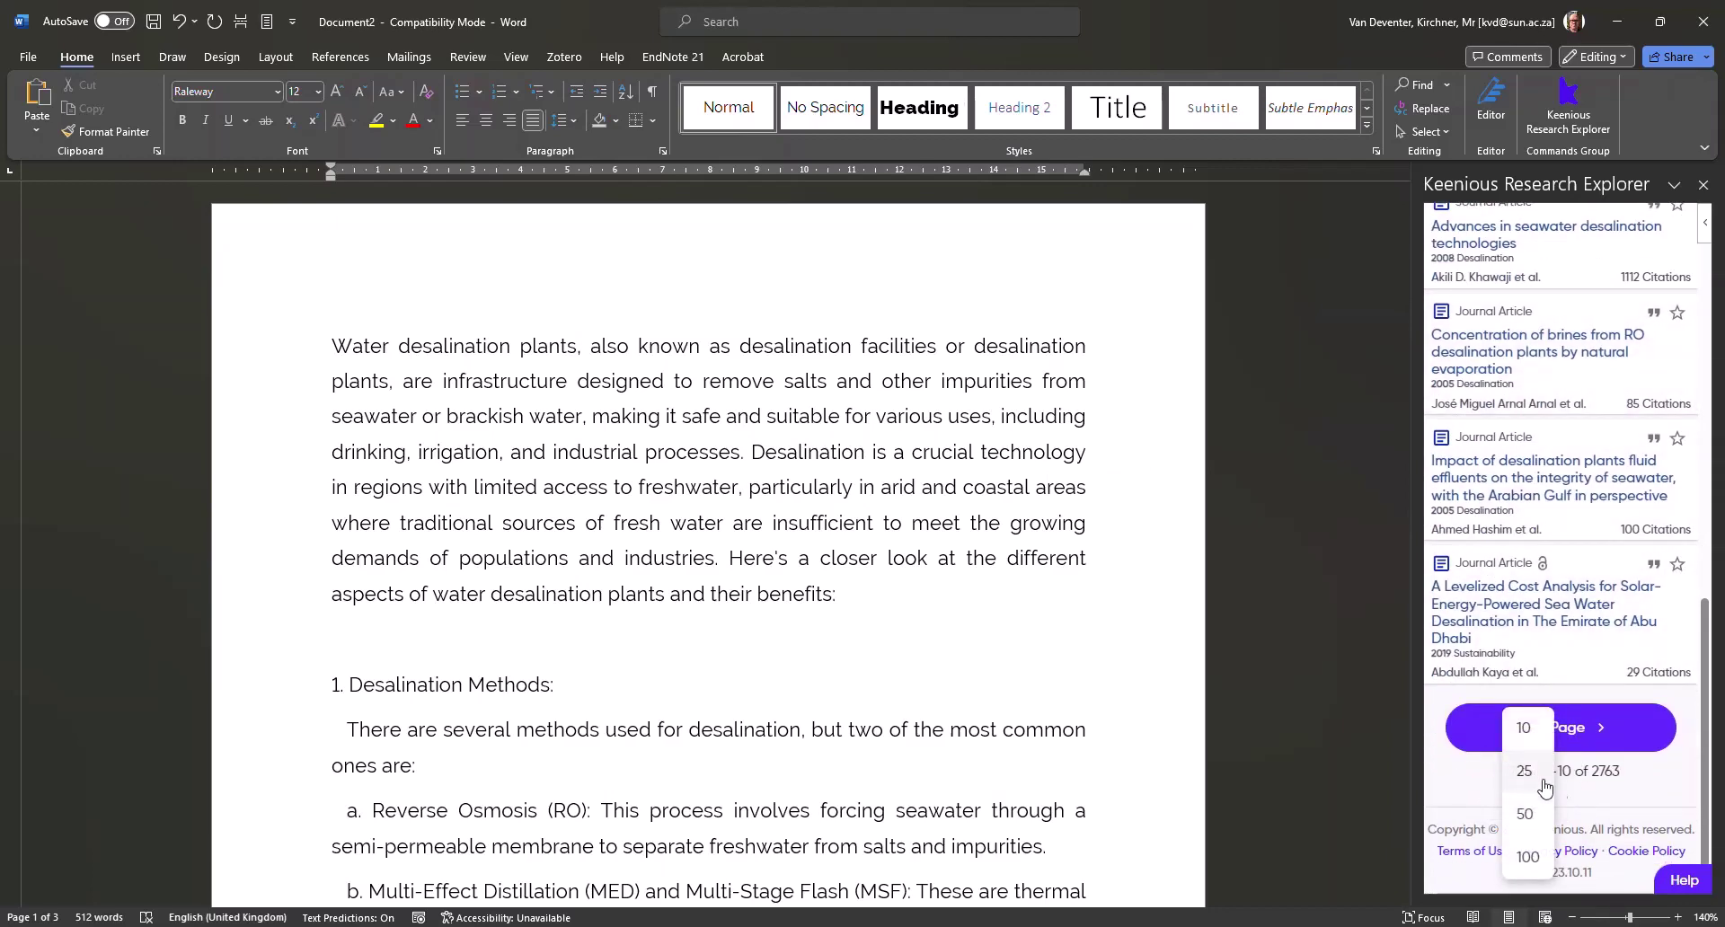
click(1528, 857)
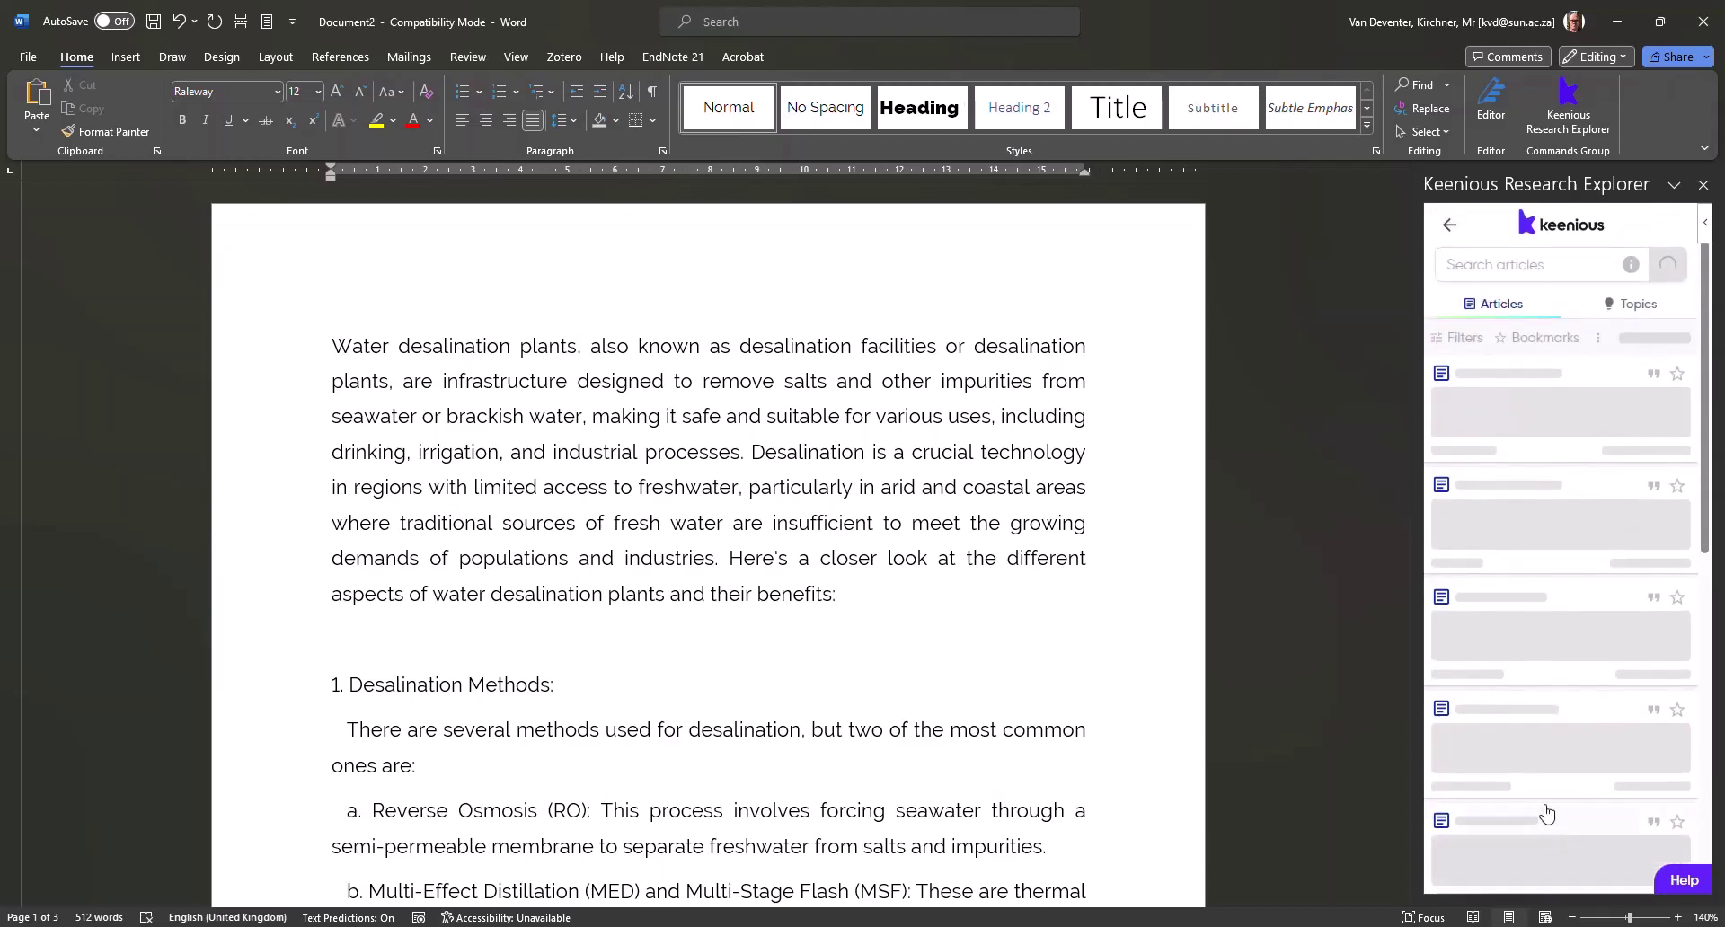
scroll(1620, 464, down, 1)
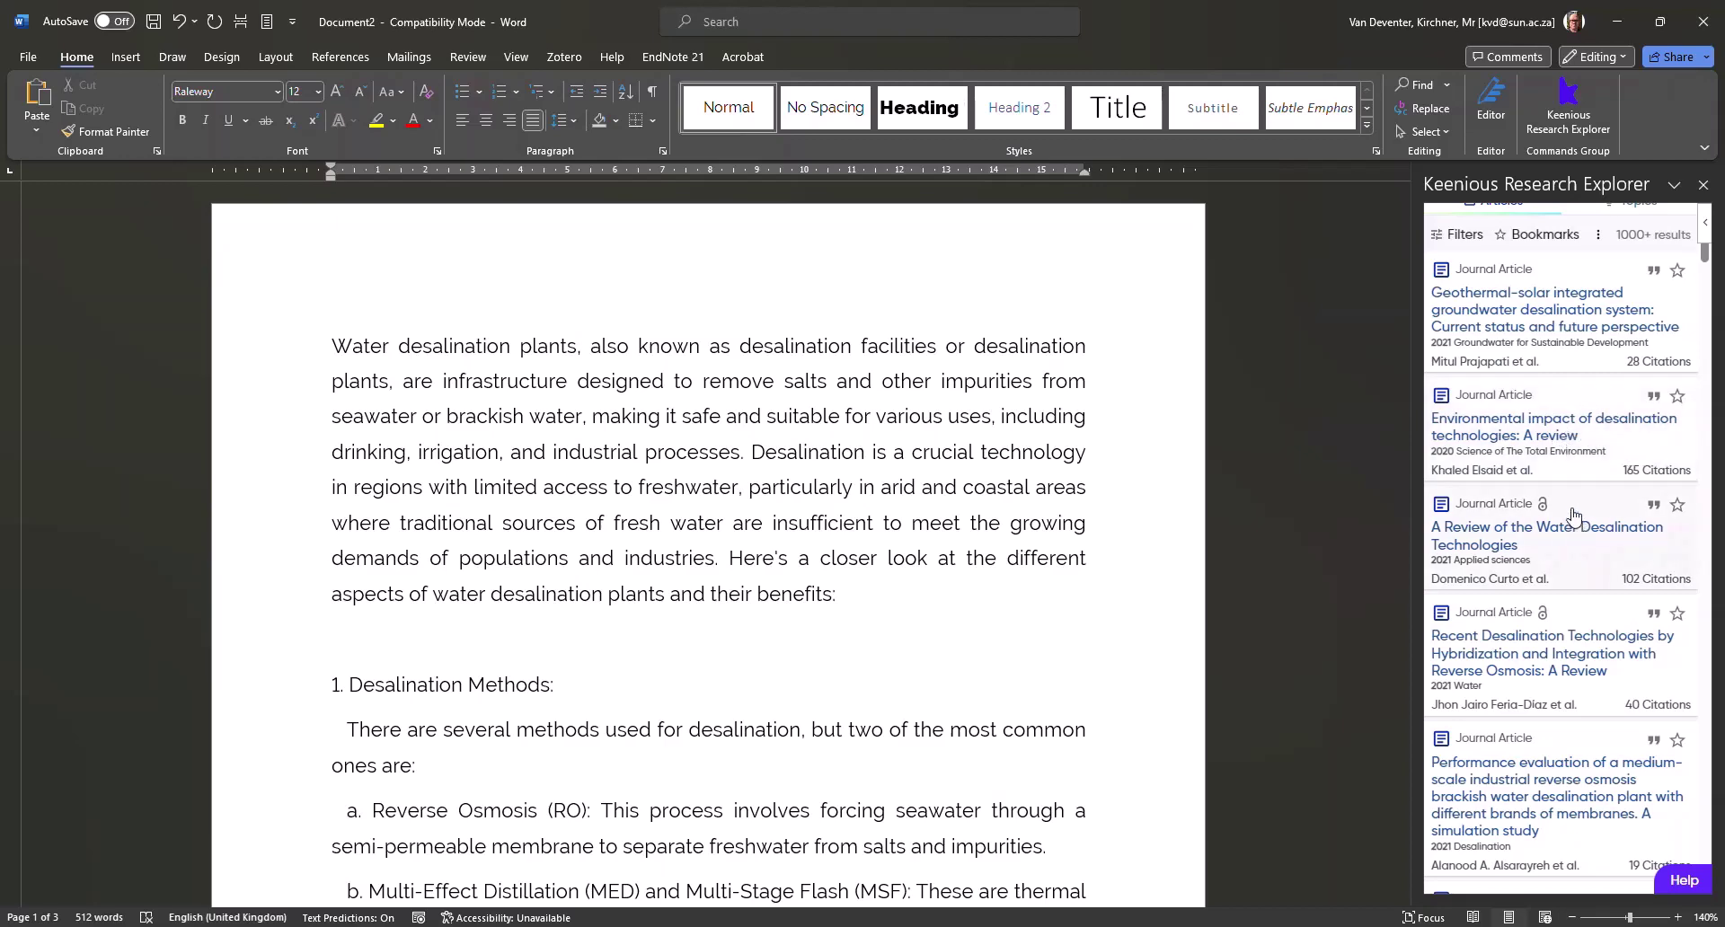
Step: Open 'Environmental impact of desalination technologies: A review' and browse its abstract, DOI, topics and similar articles
click(1564, 448)
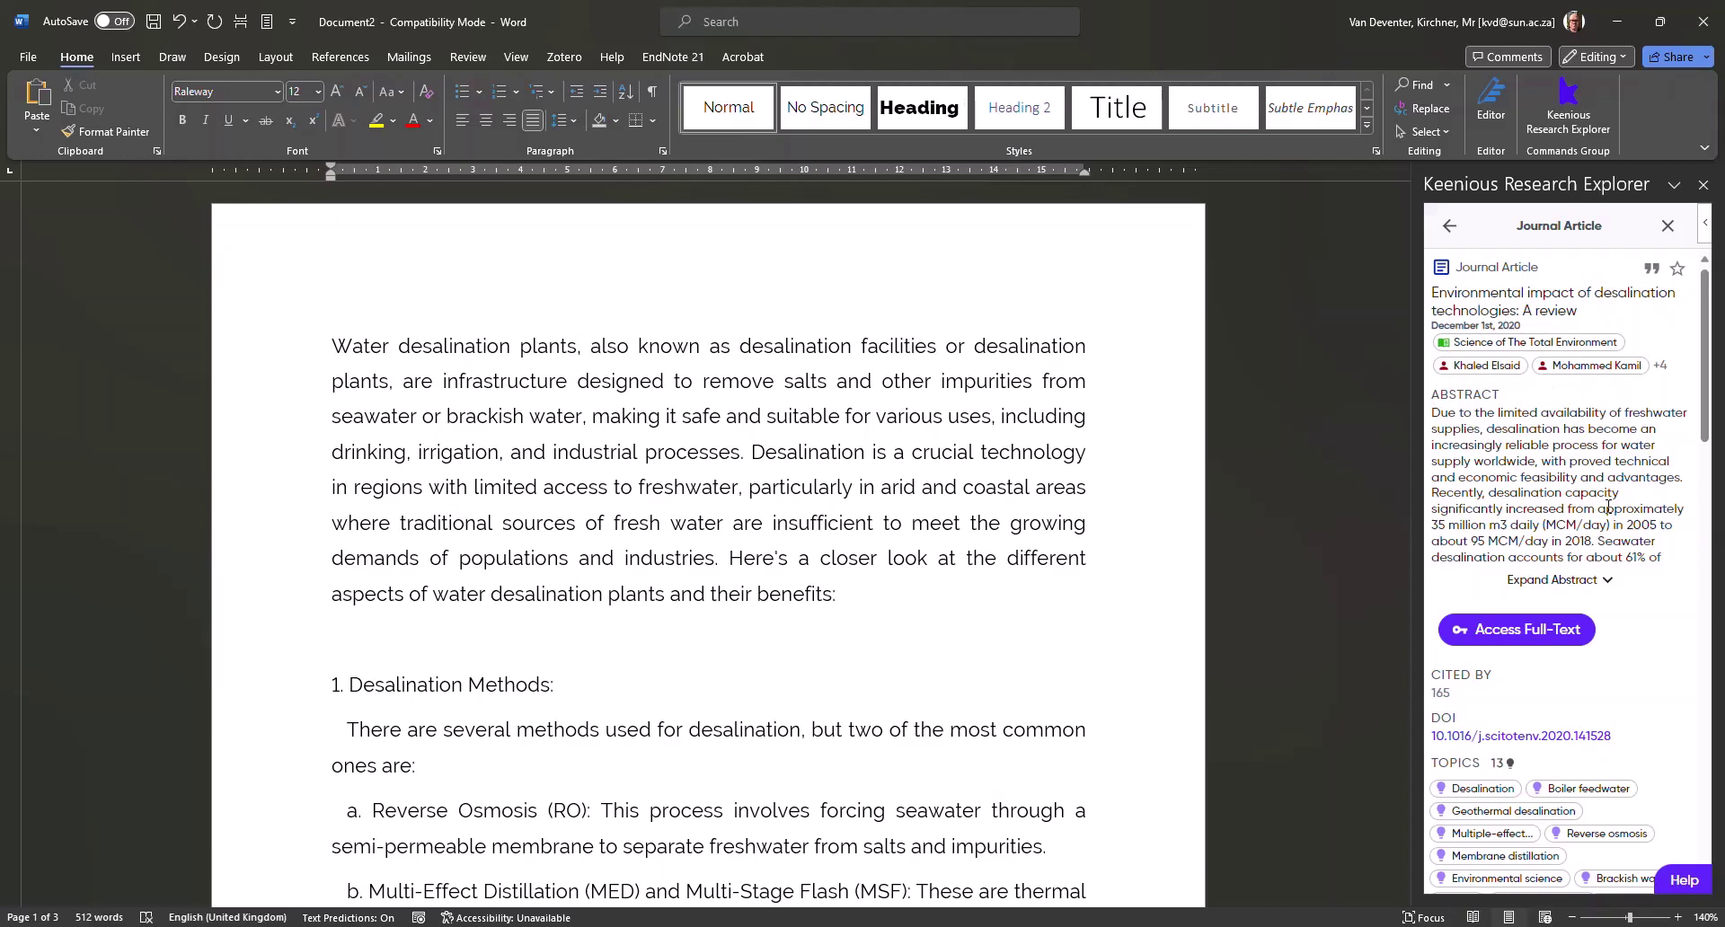
scroll(1616, 431, down, 3)
click(1607, 387)
scroll(1613, 449, down, 4)
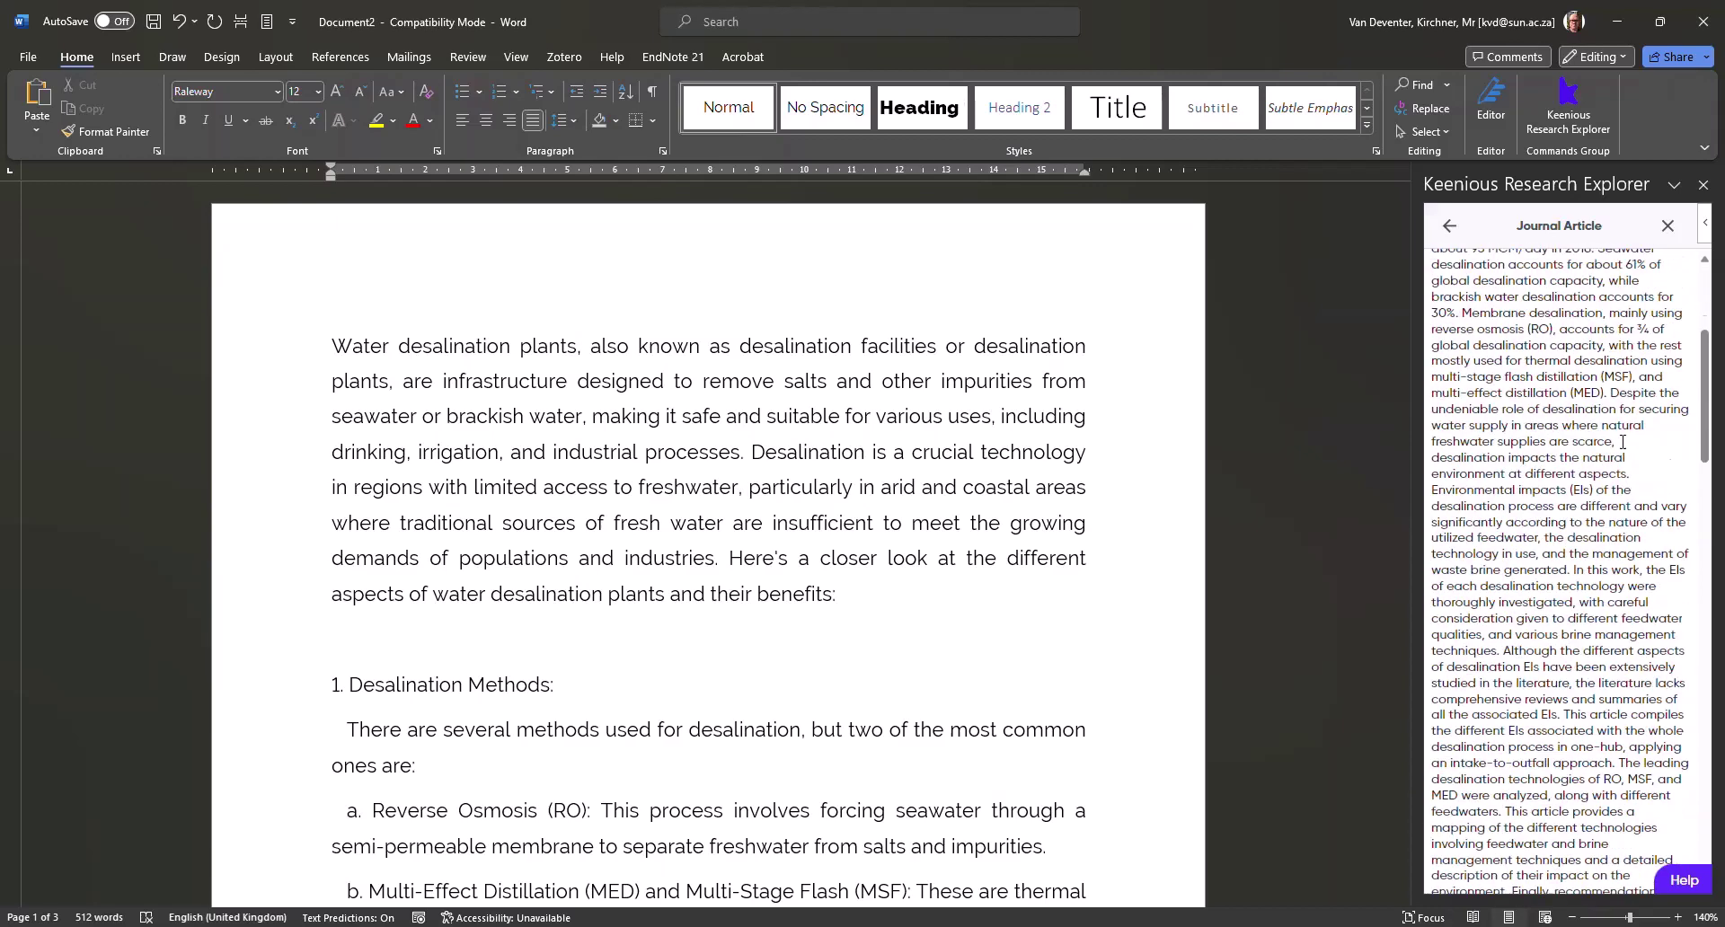
click(1613, 583)
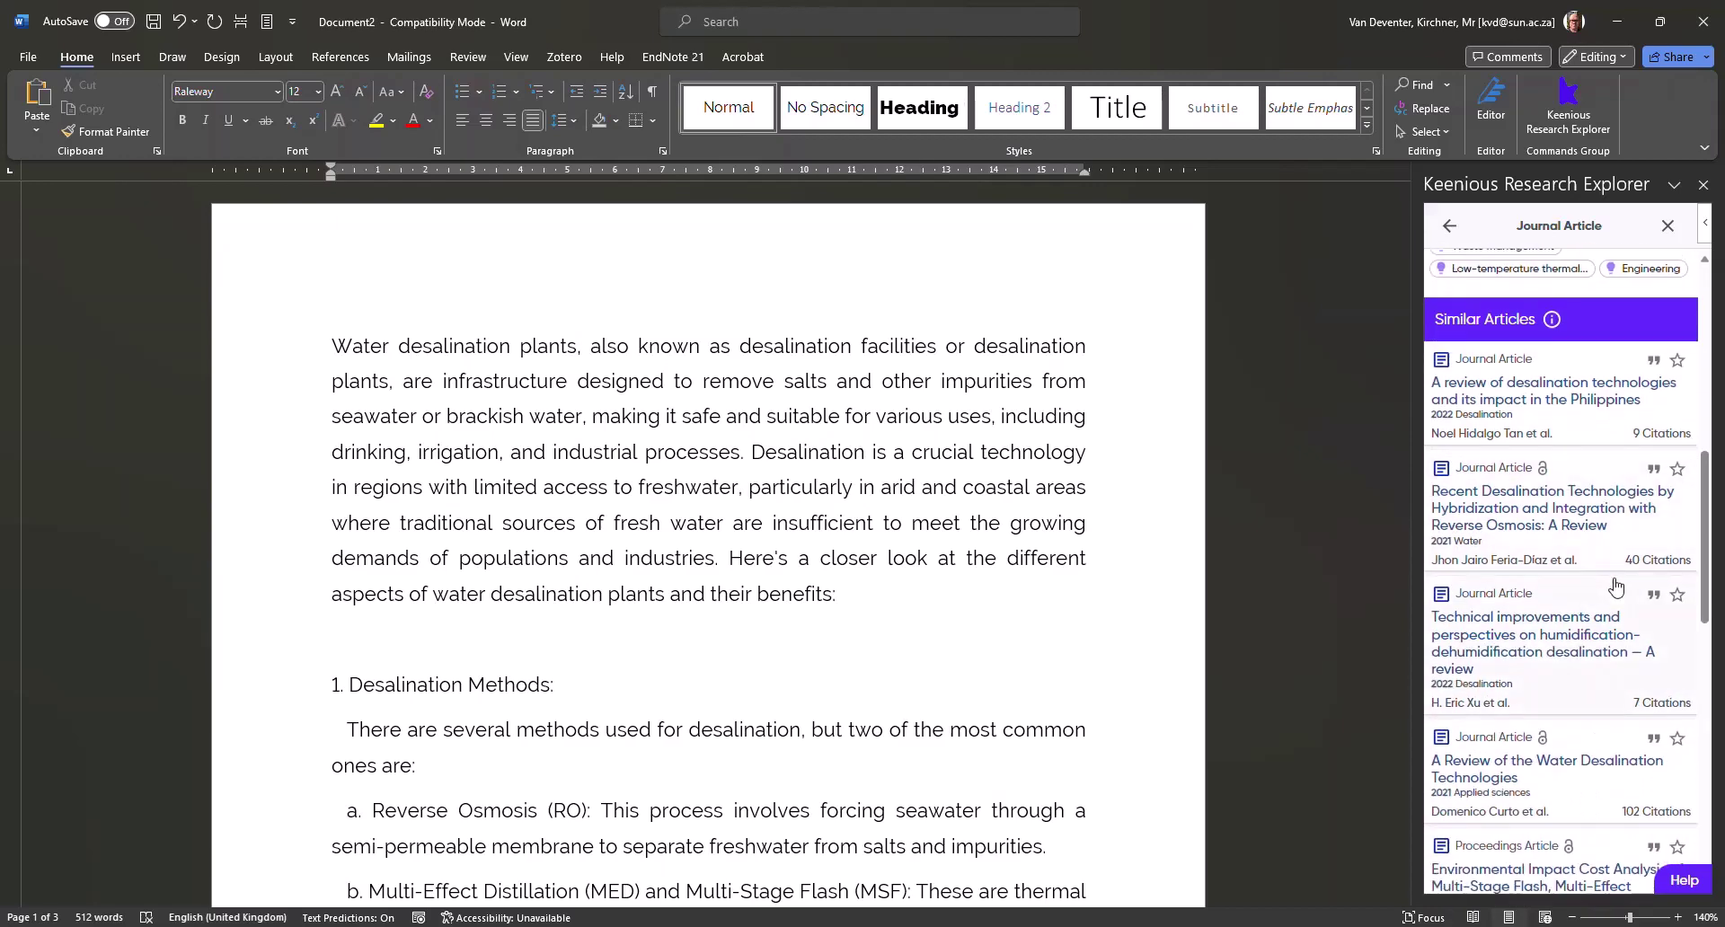
scroll(1612, 566, up, 7)
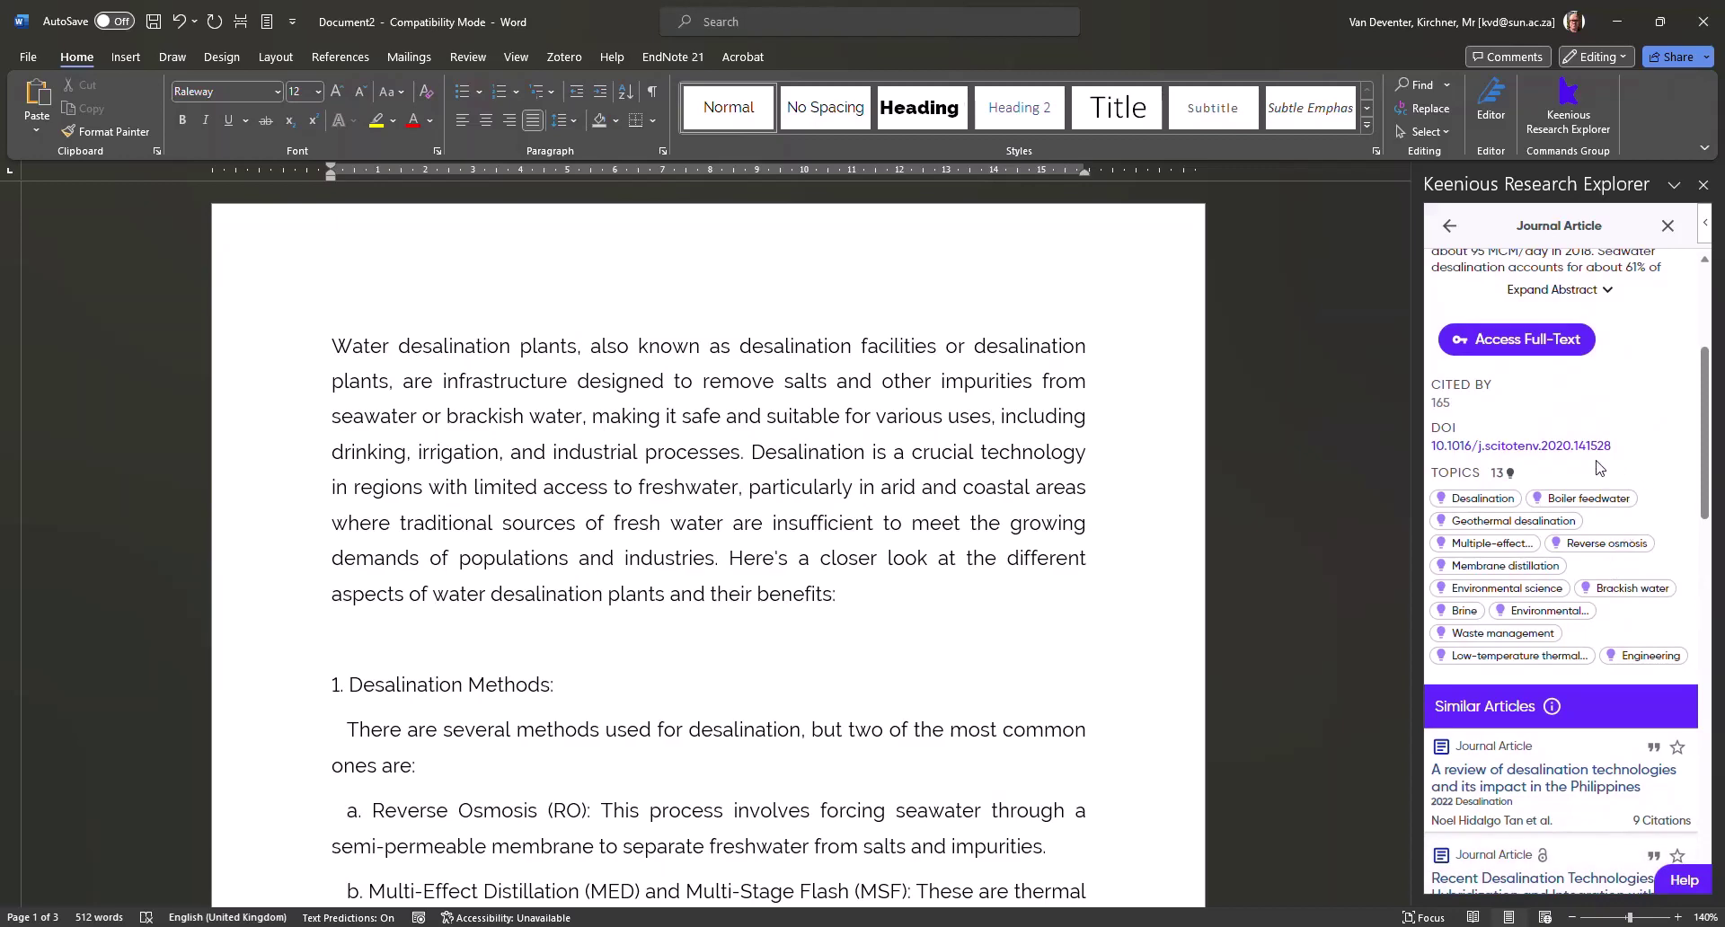
scroll(1614, 530, down, 4)
scroll(1612, 557, down, 12)
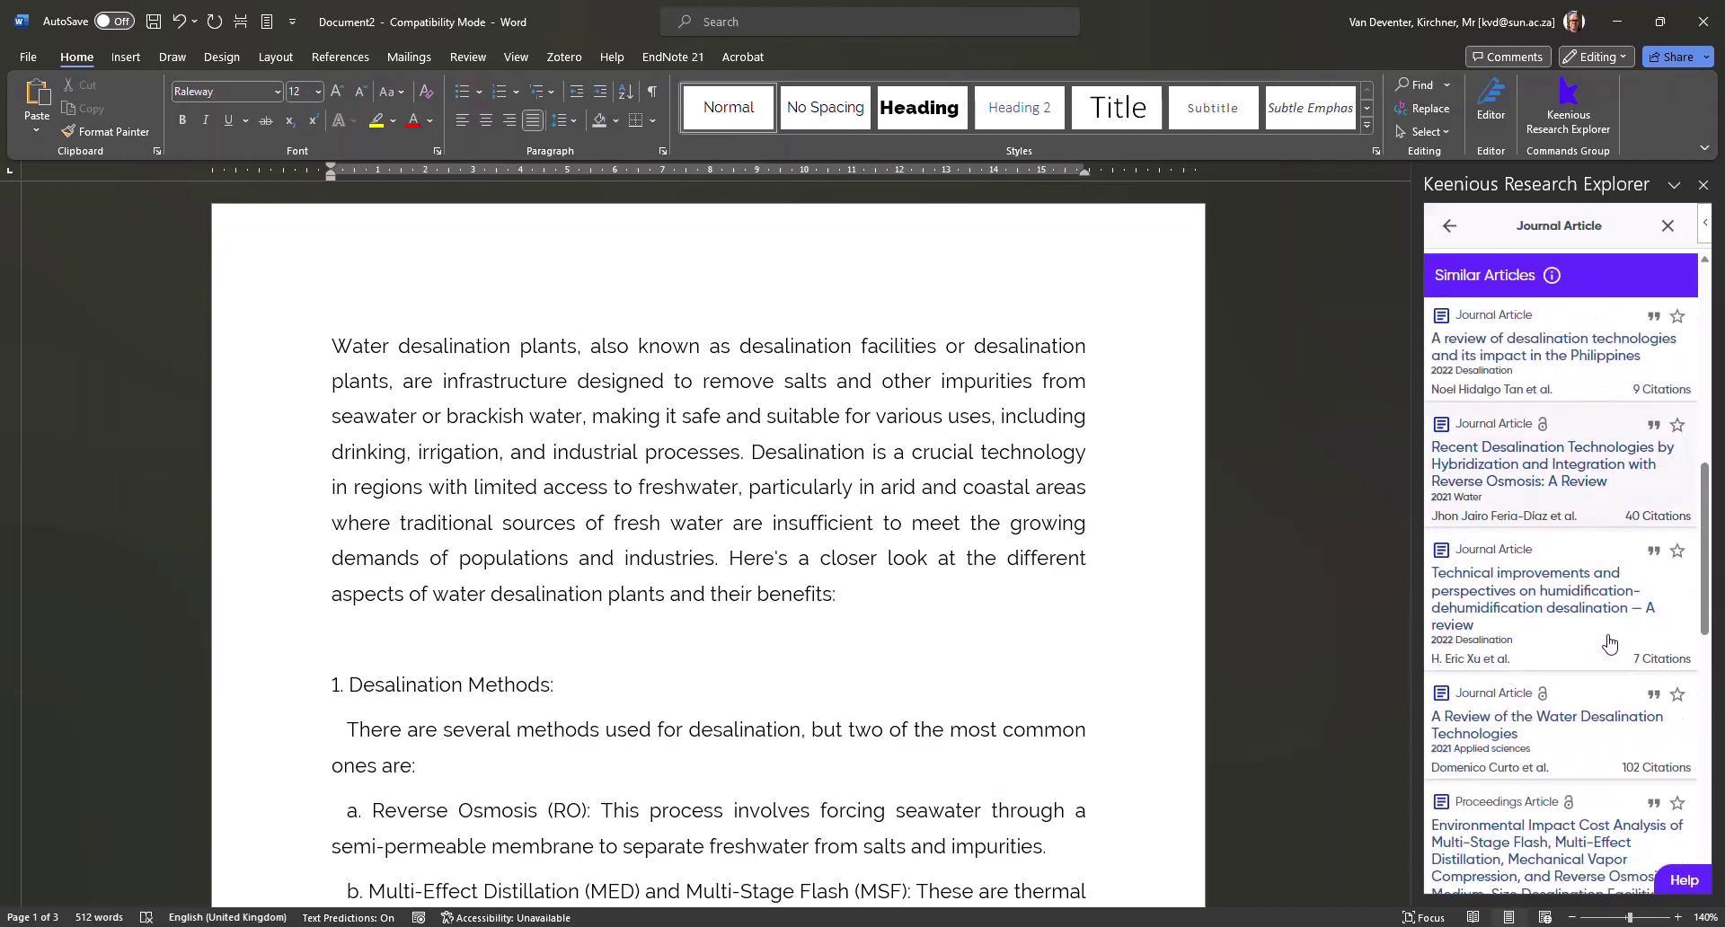
scroll(1606, 629, up, 15)
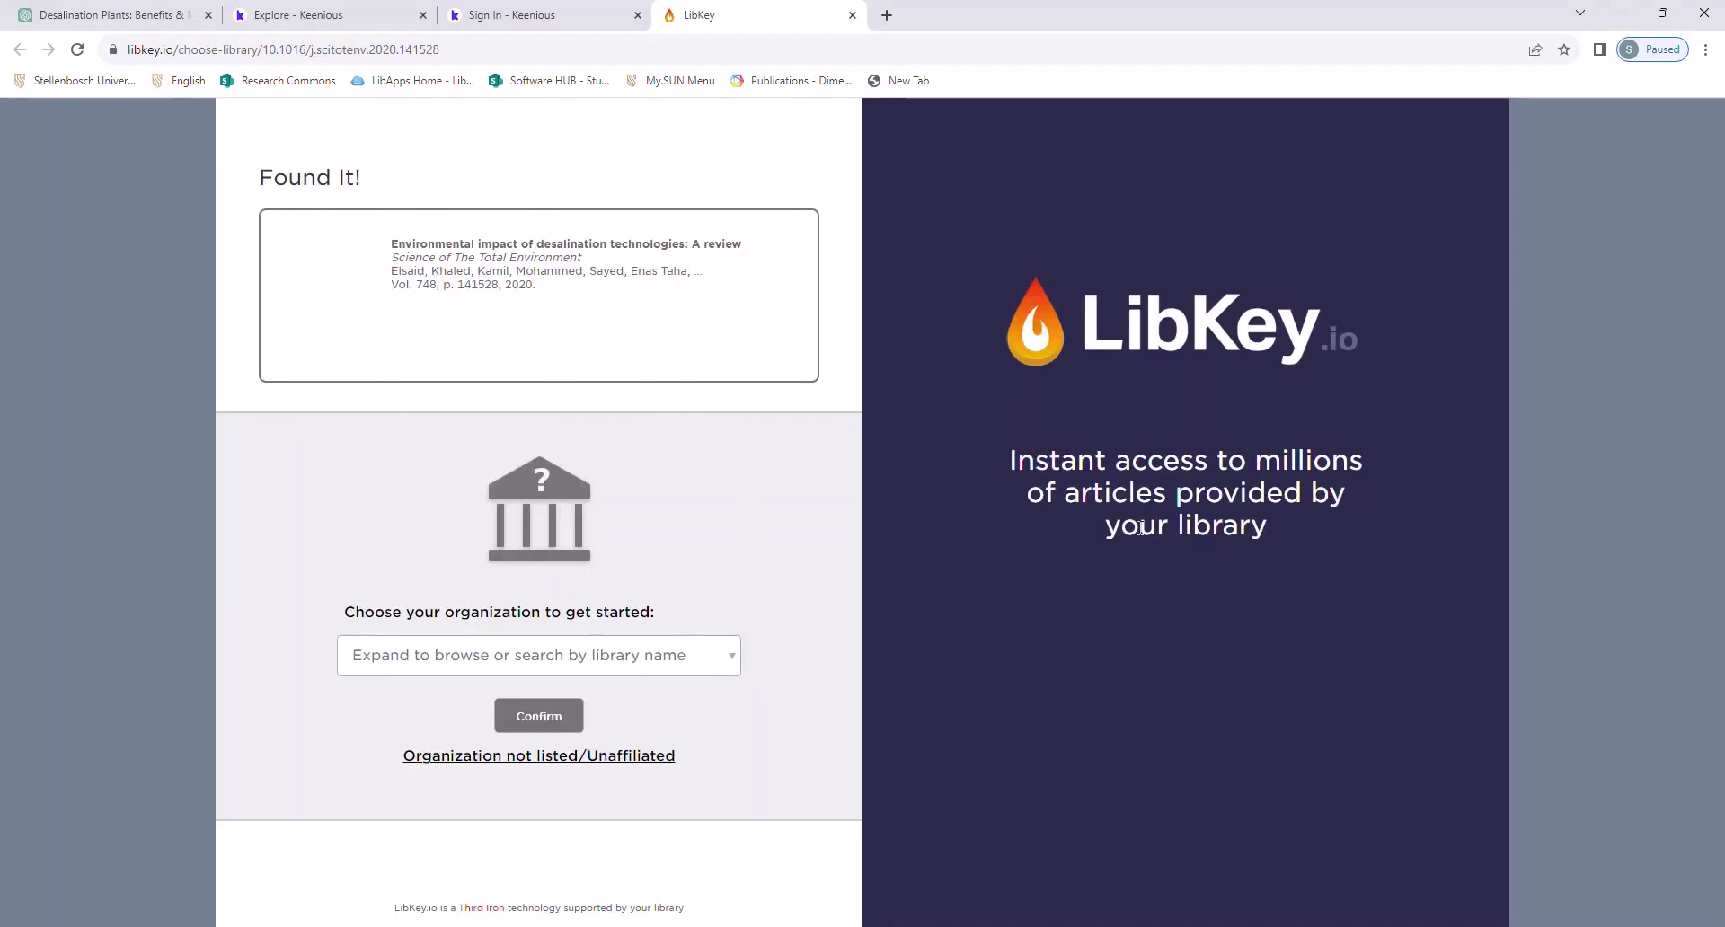
Step: Select the recommended article's title in Keenious and bring up Google Scholar in the browser
key(alt+Tab)
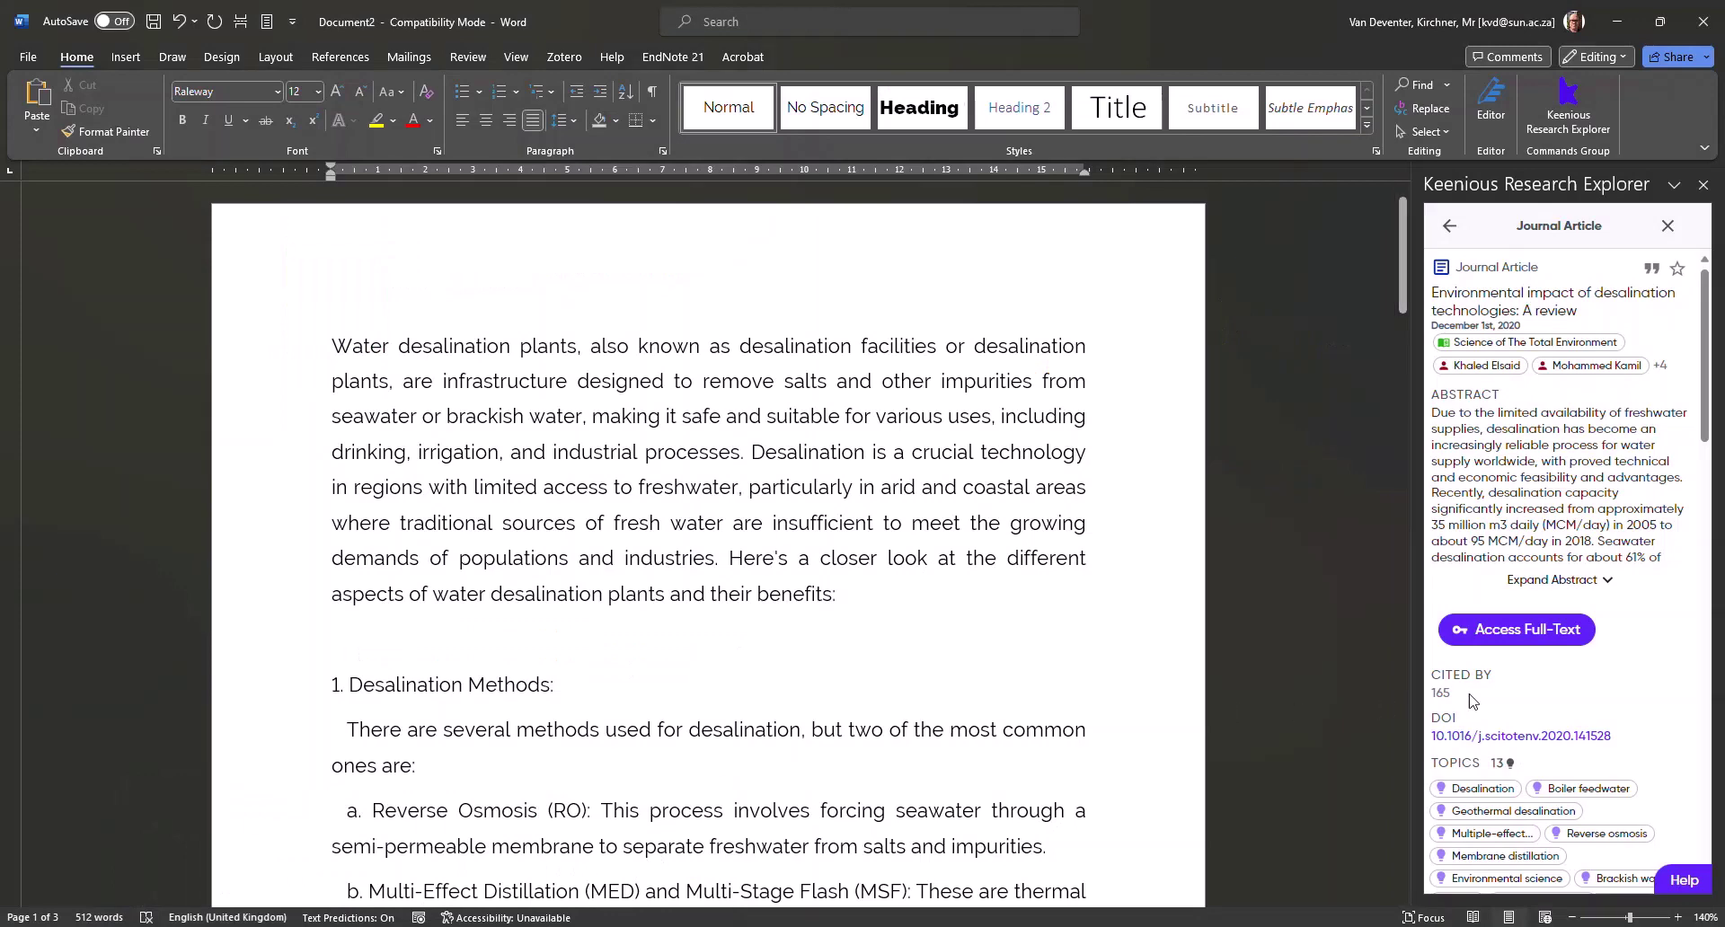
drag(1433, 293, 1606, 313)
key(ctrl+c)
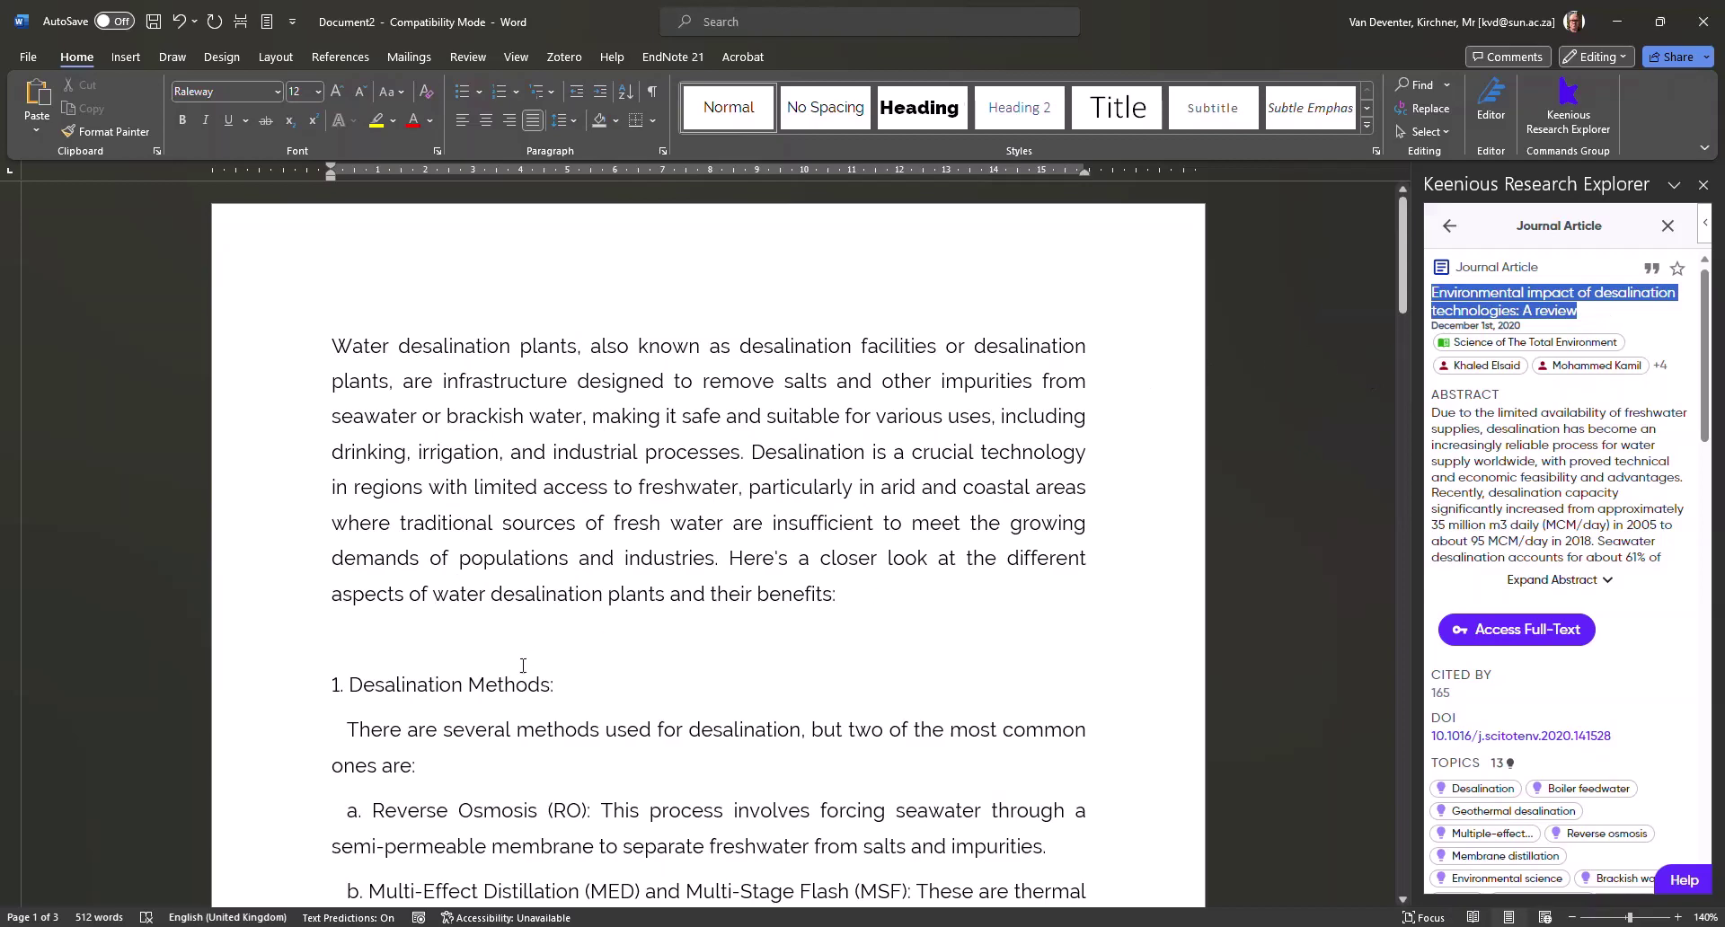
mouse_move(266, 926)
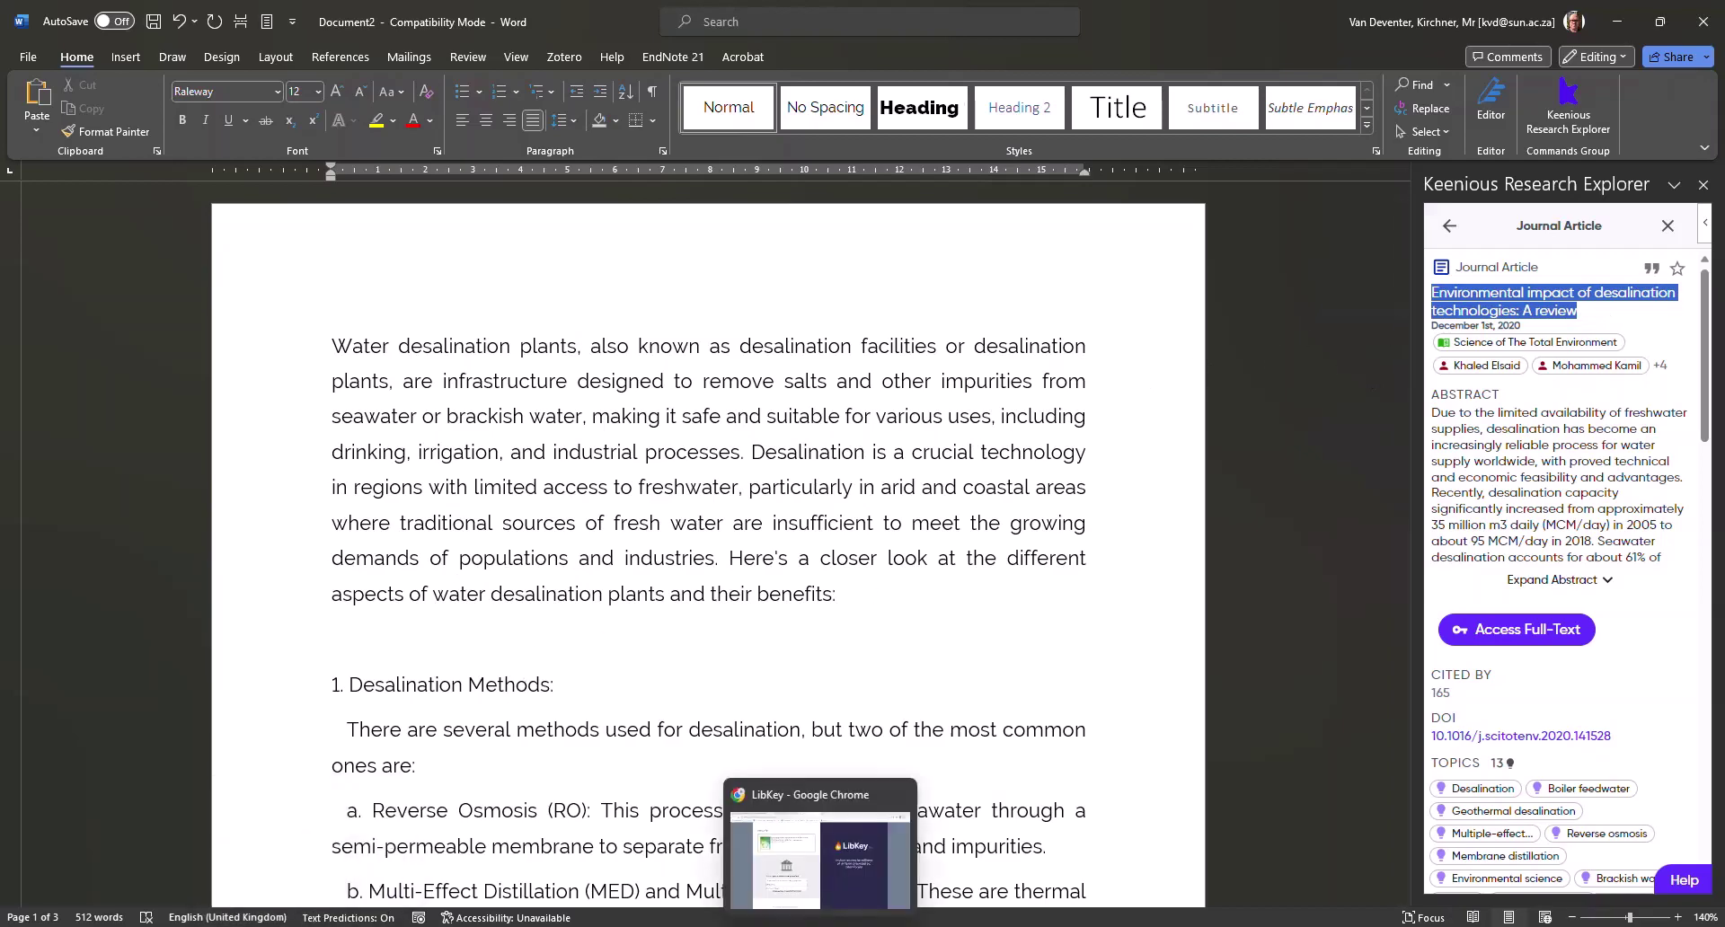
click(952, 854)
key(alt+Left)
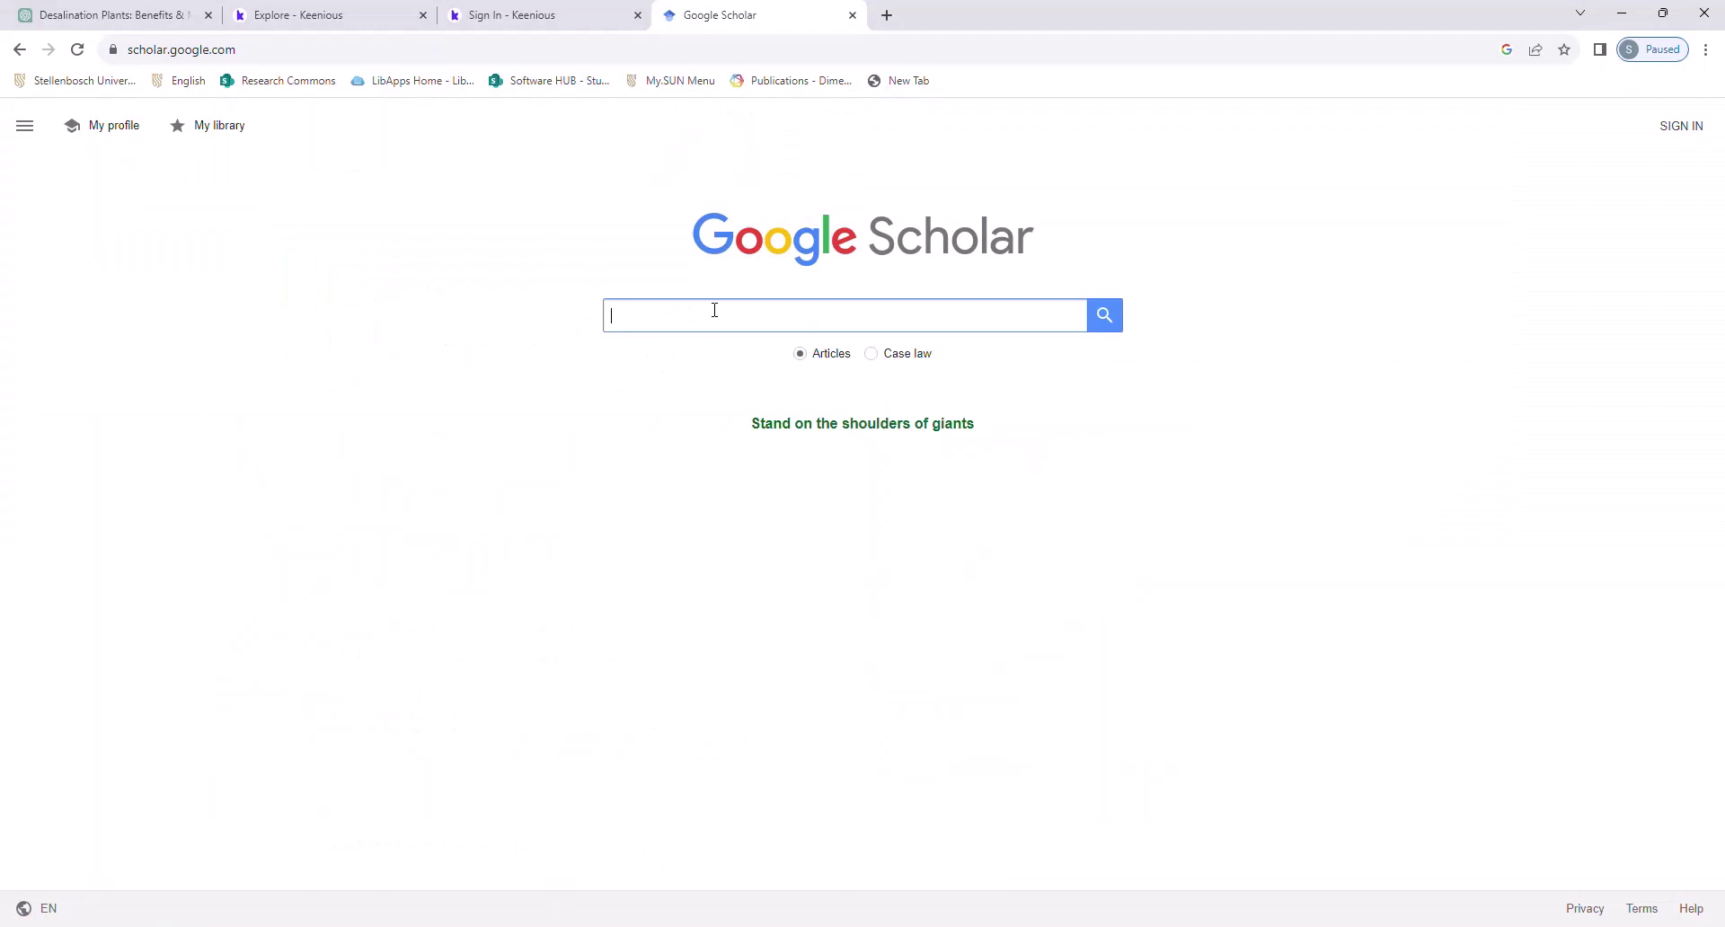
Step: Search Google Scholar for 'Environmental impact of desalination technologies: A review', finding one result cited by 226
key(ctrl+v)
click(1096, 320)
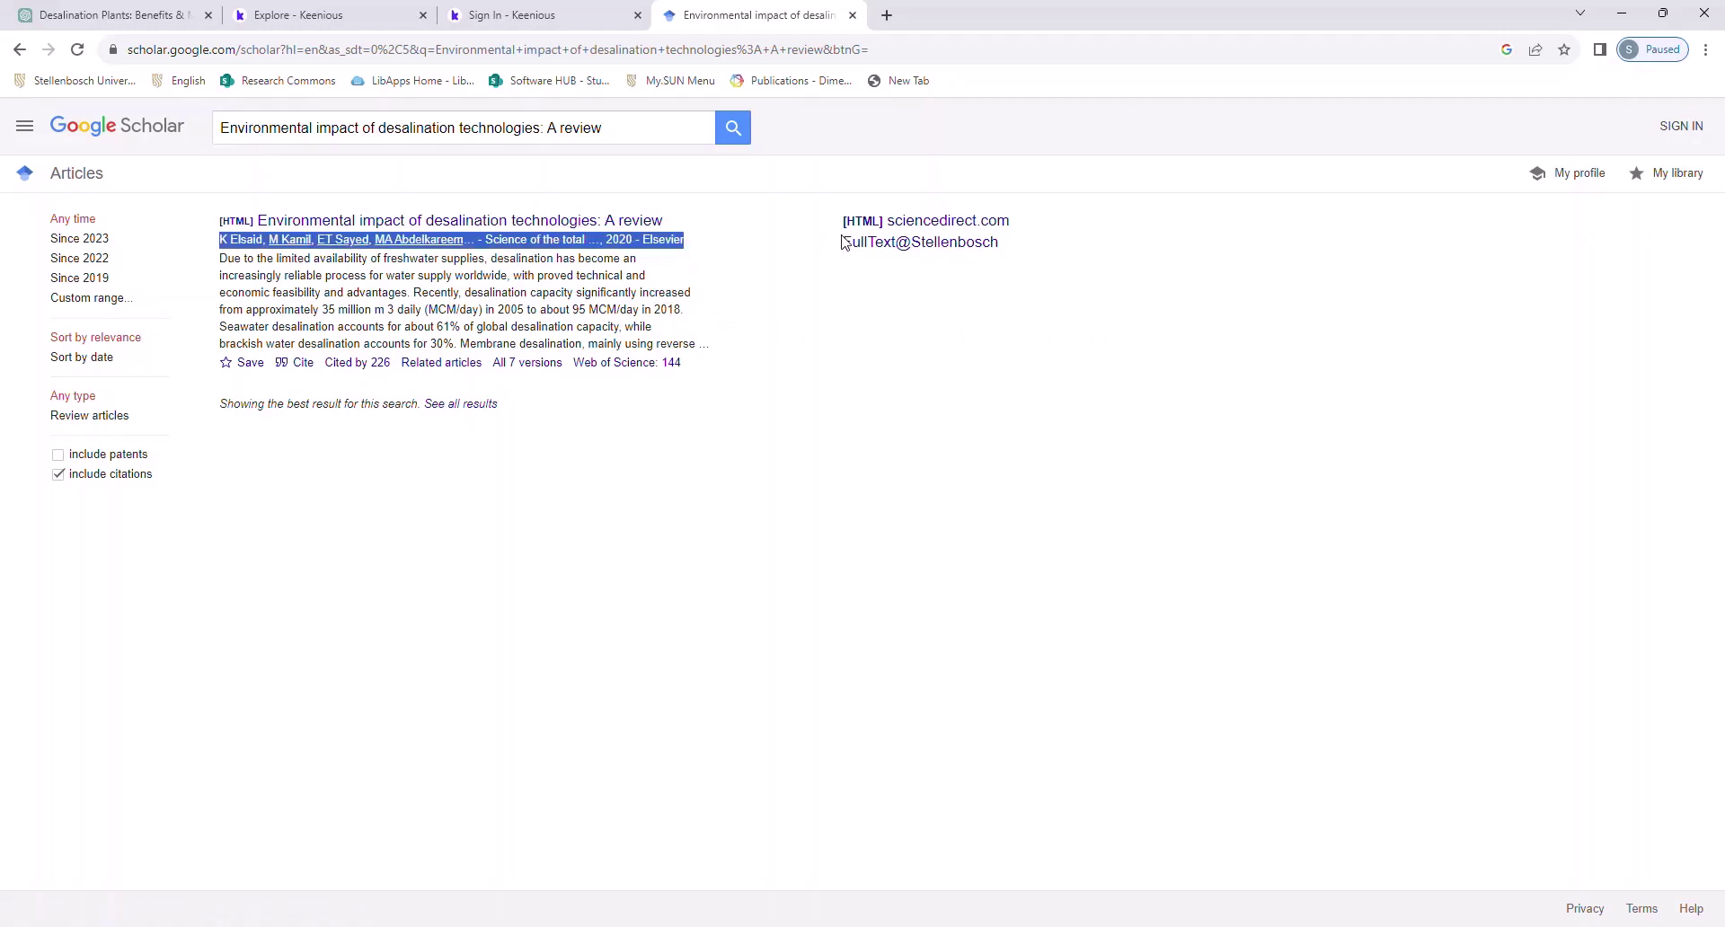
drag(845, 242, 798, 238)
click(802, 309)
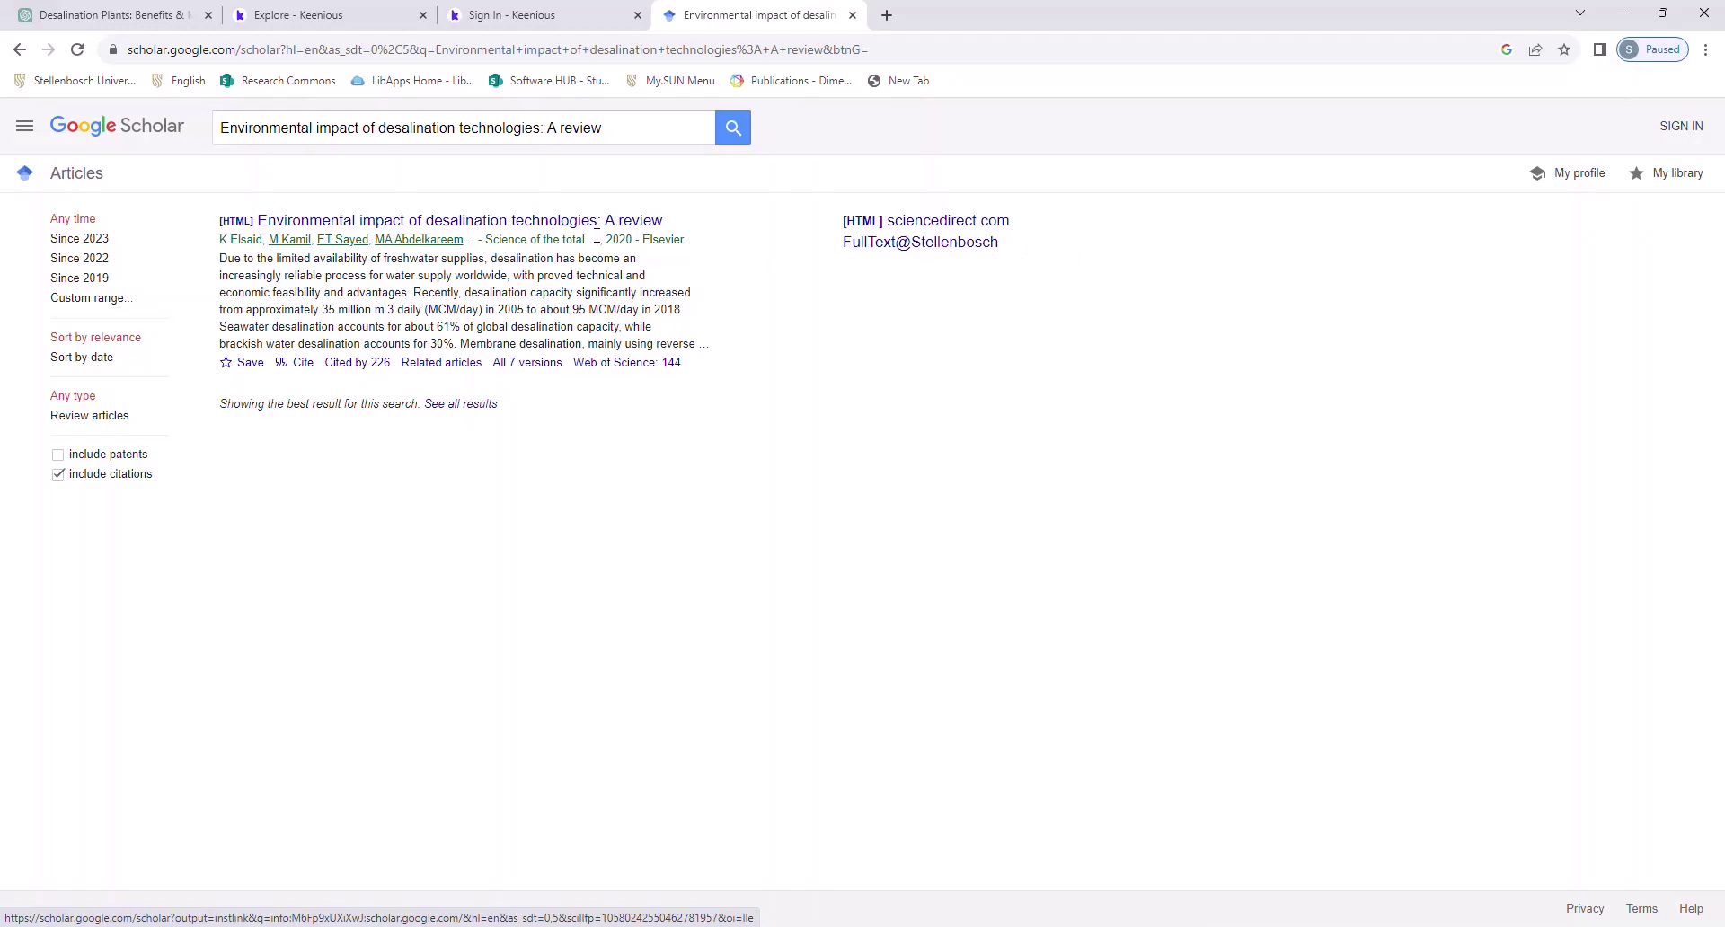
Step: In Scholar Library links settings, find Stellenbosch, keep FullText@Stellenbosch ticked and save
click(26, 133)
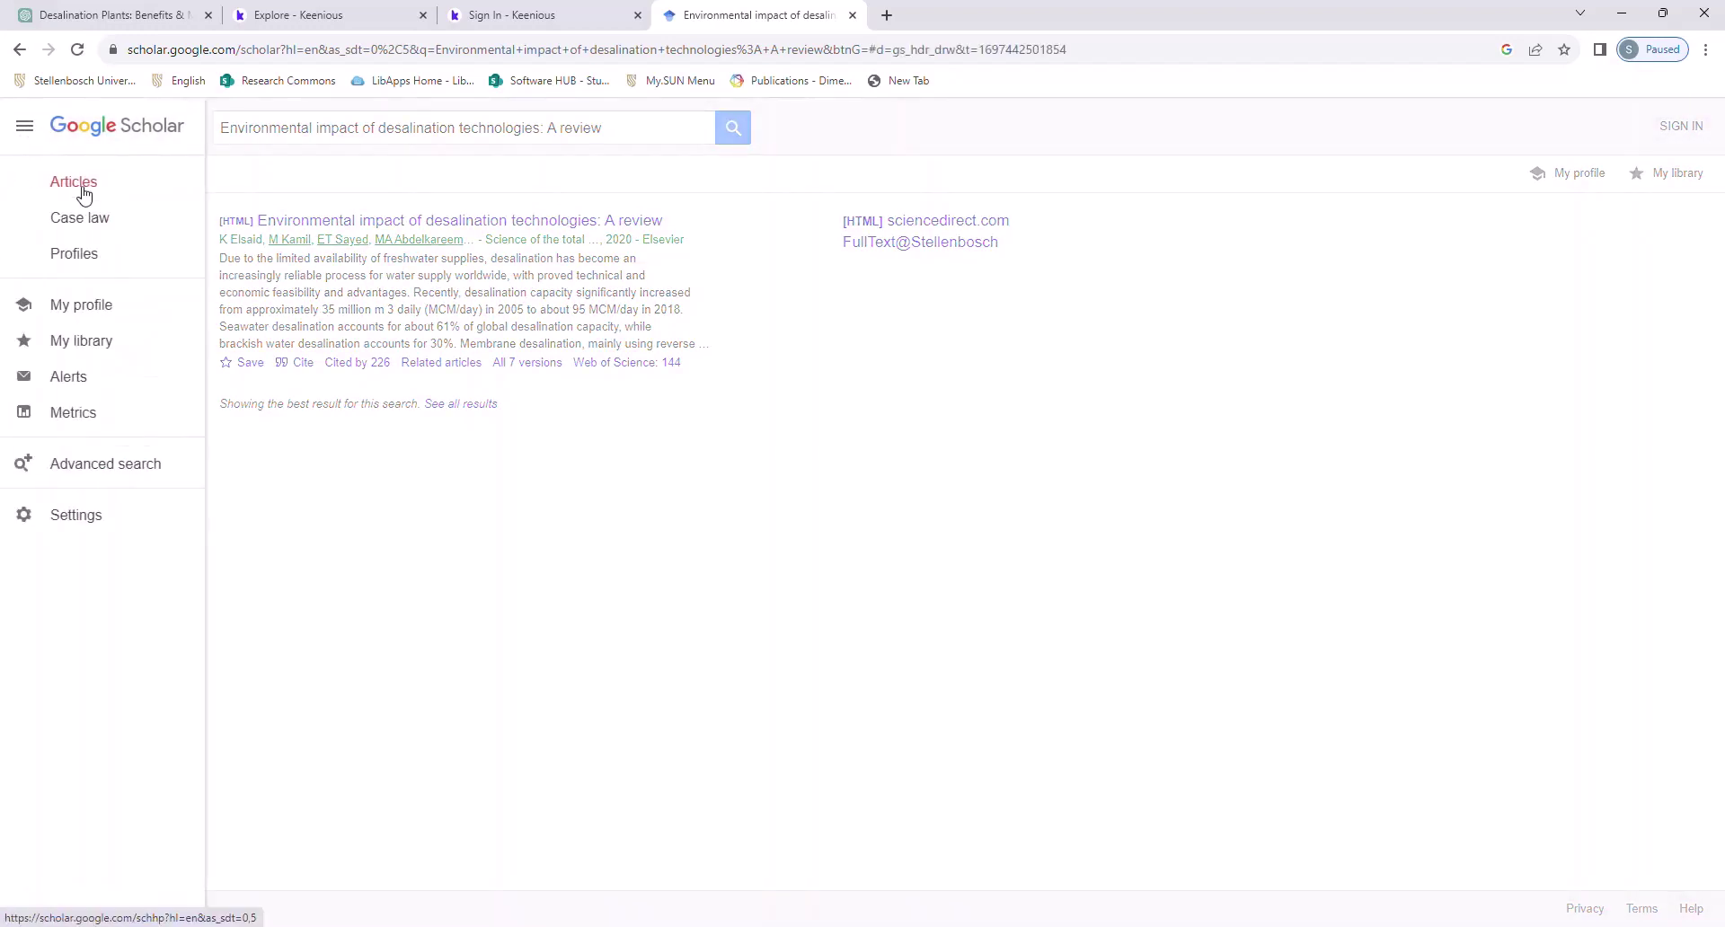
click(89, 519)
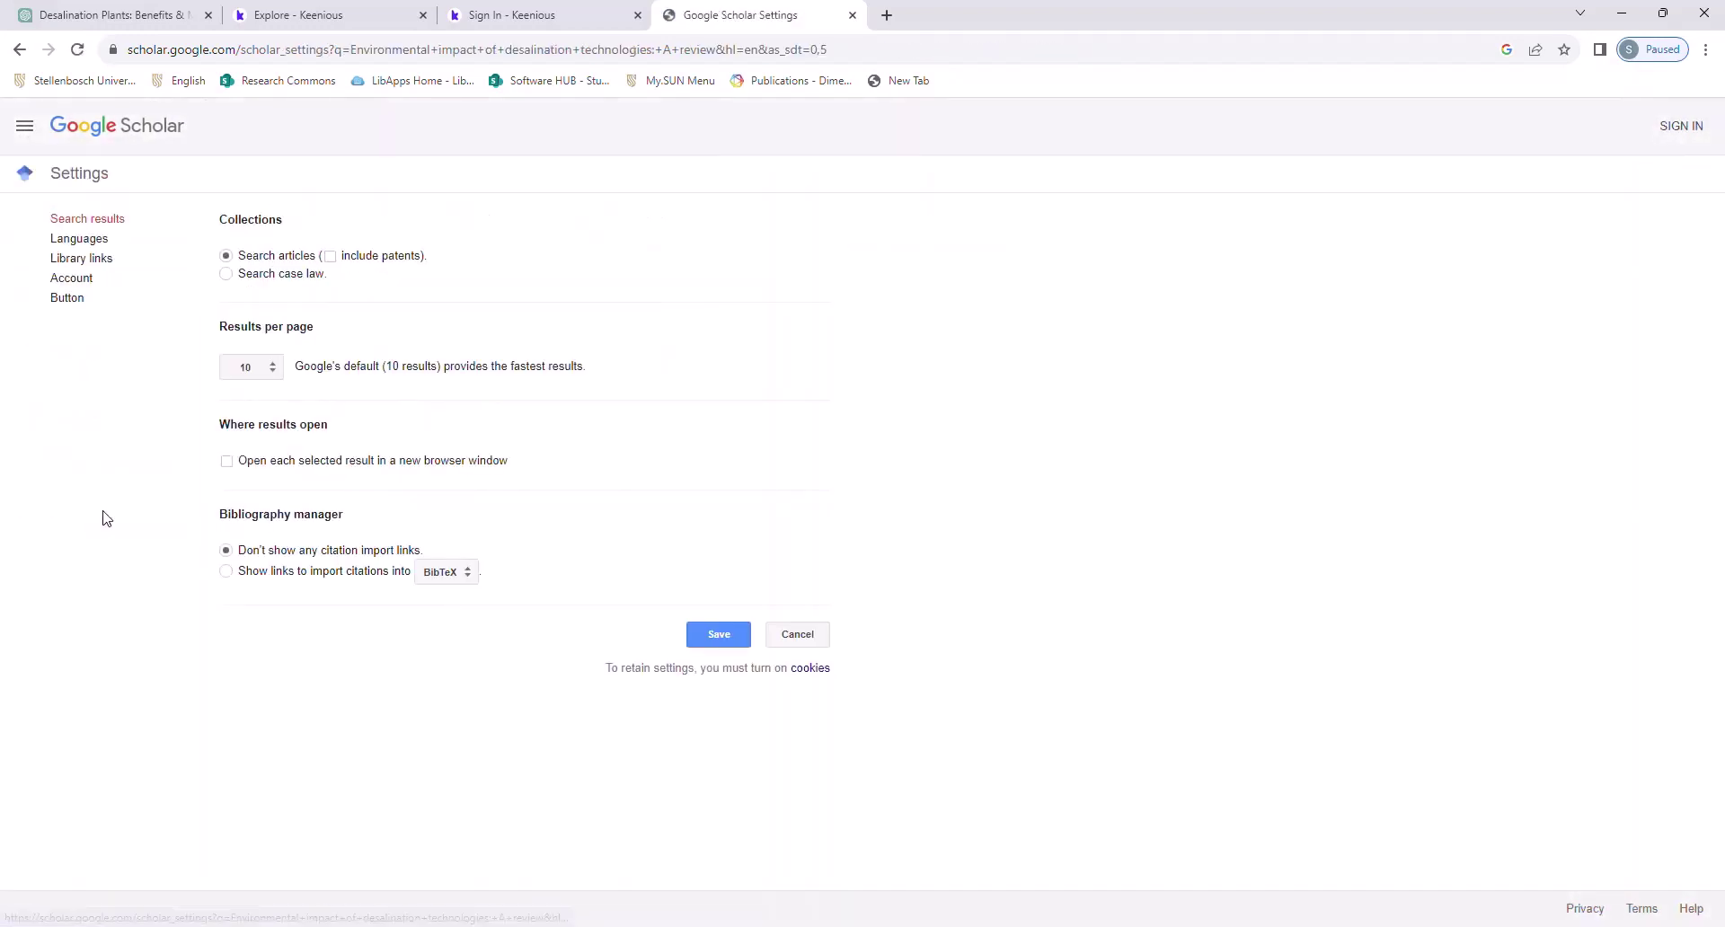
click(94, 262)
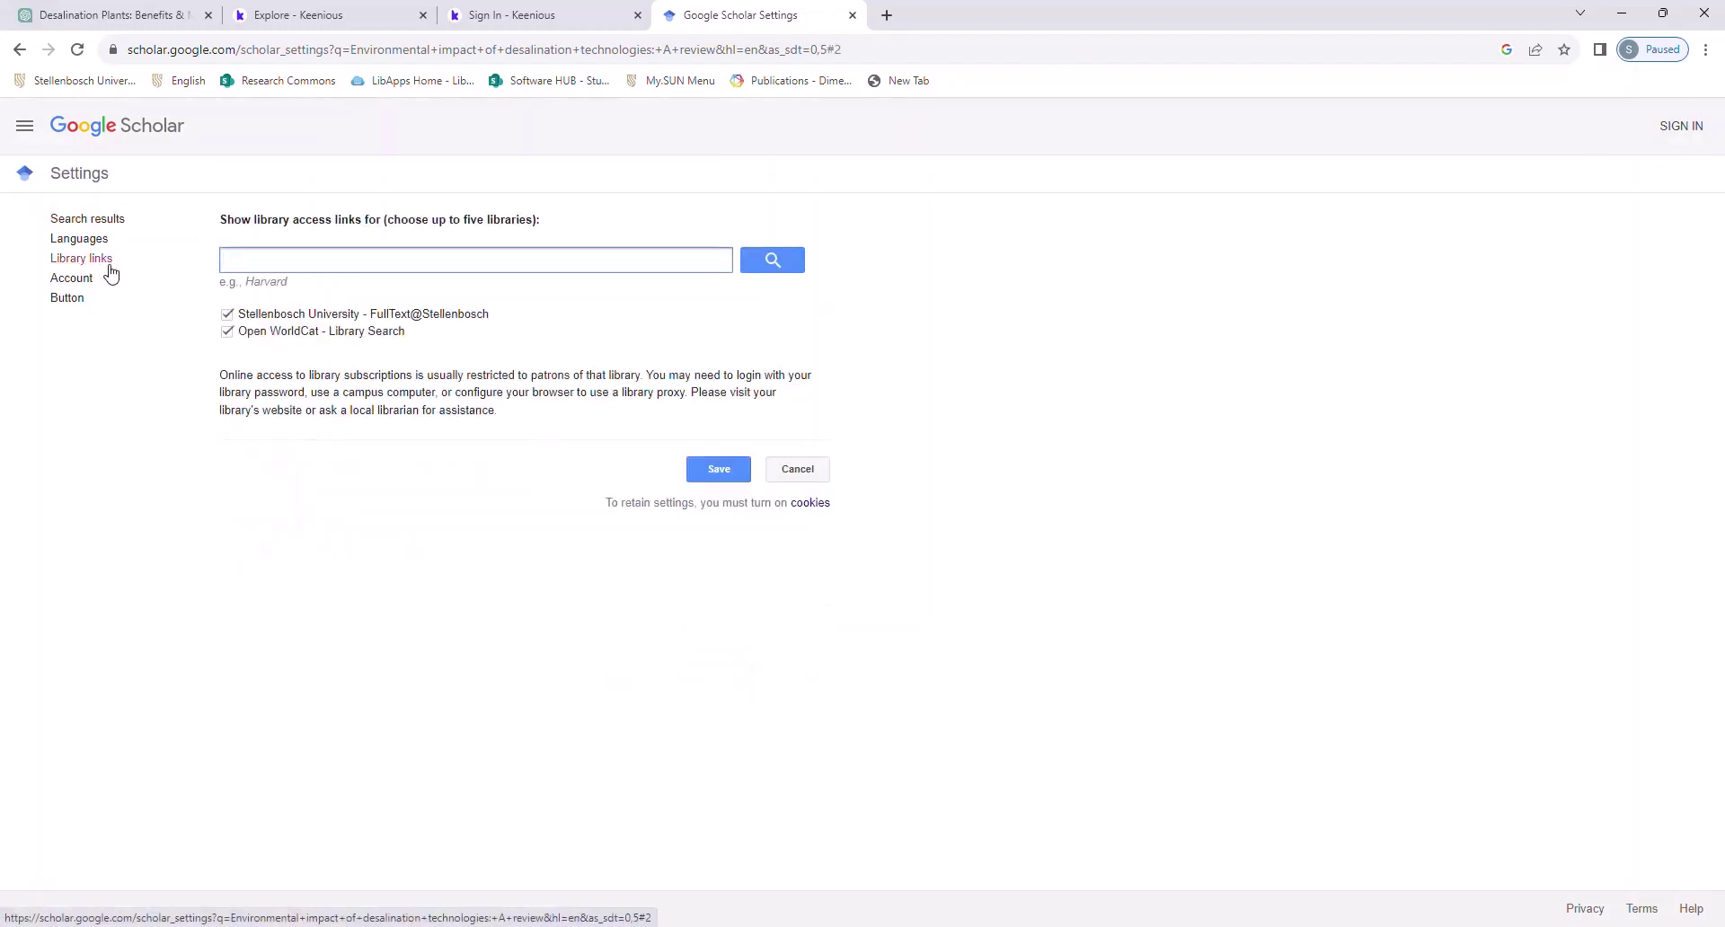
text(S)
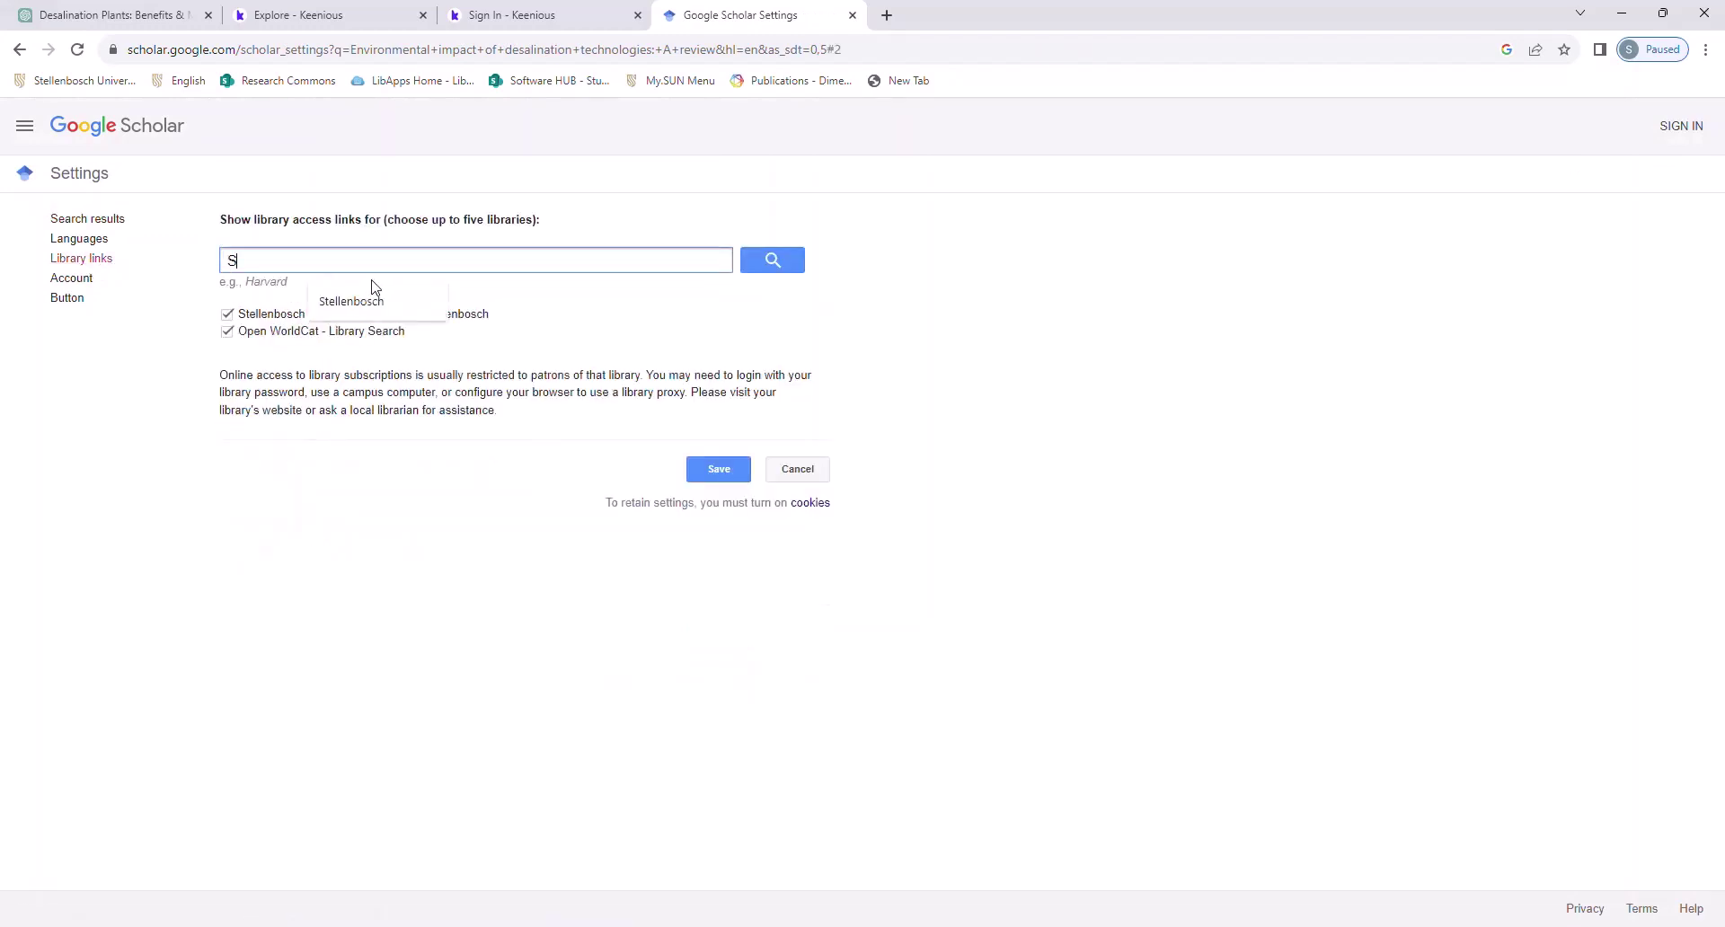
text(tellenbosch)
click(762, 264)
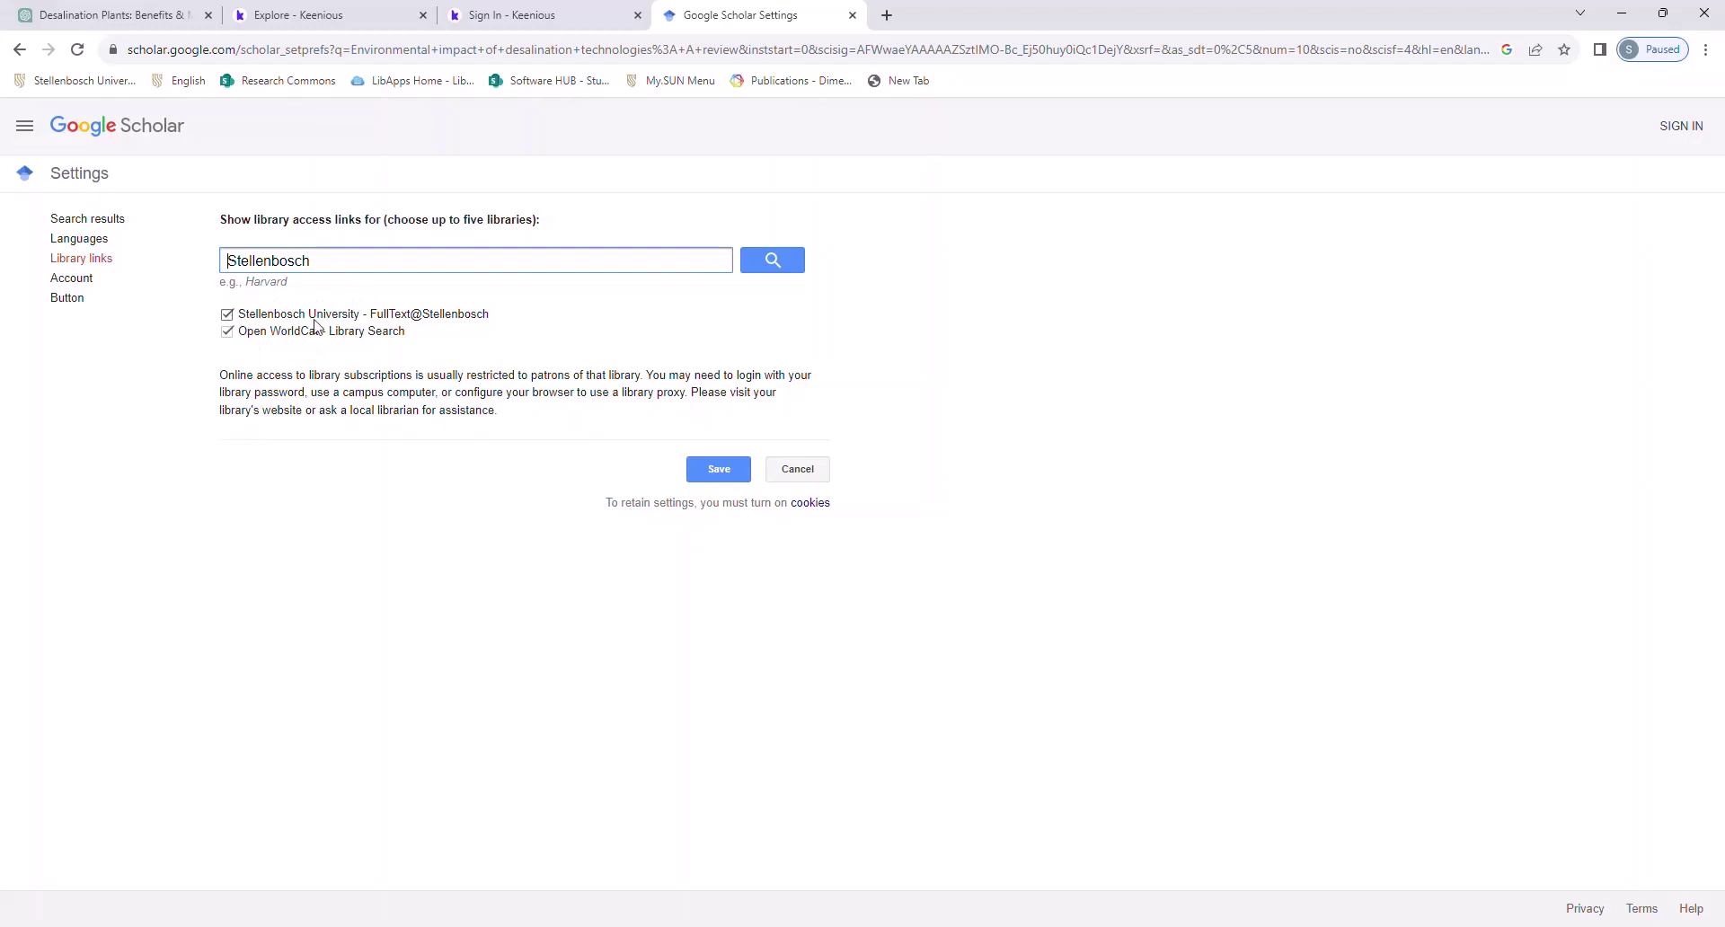
click(293, 320)
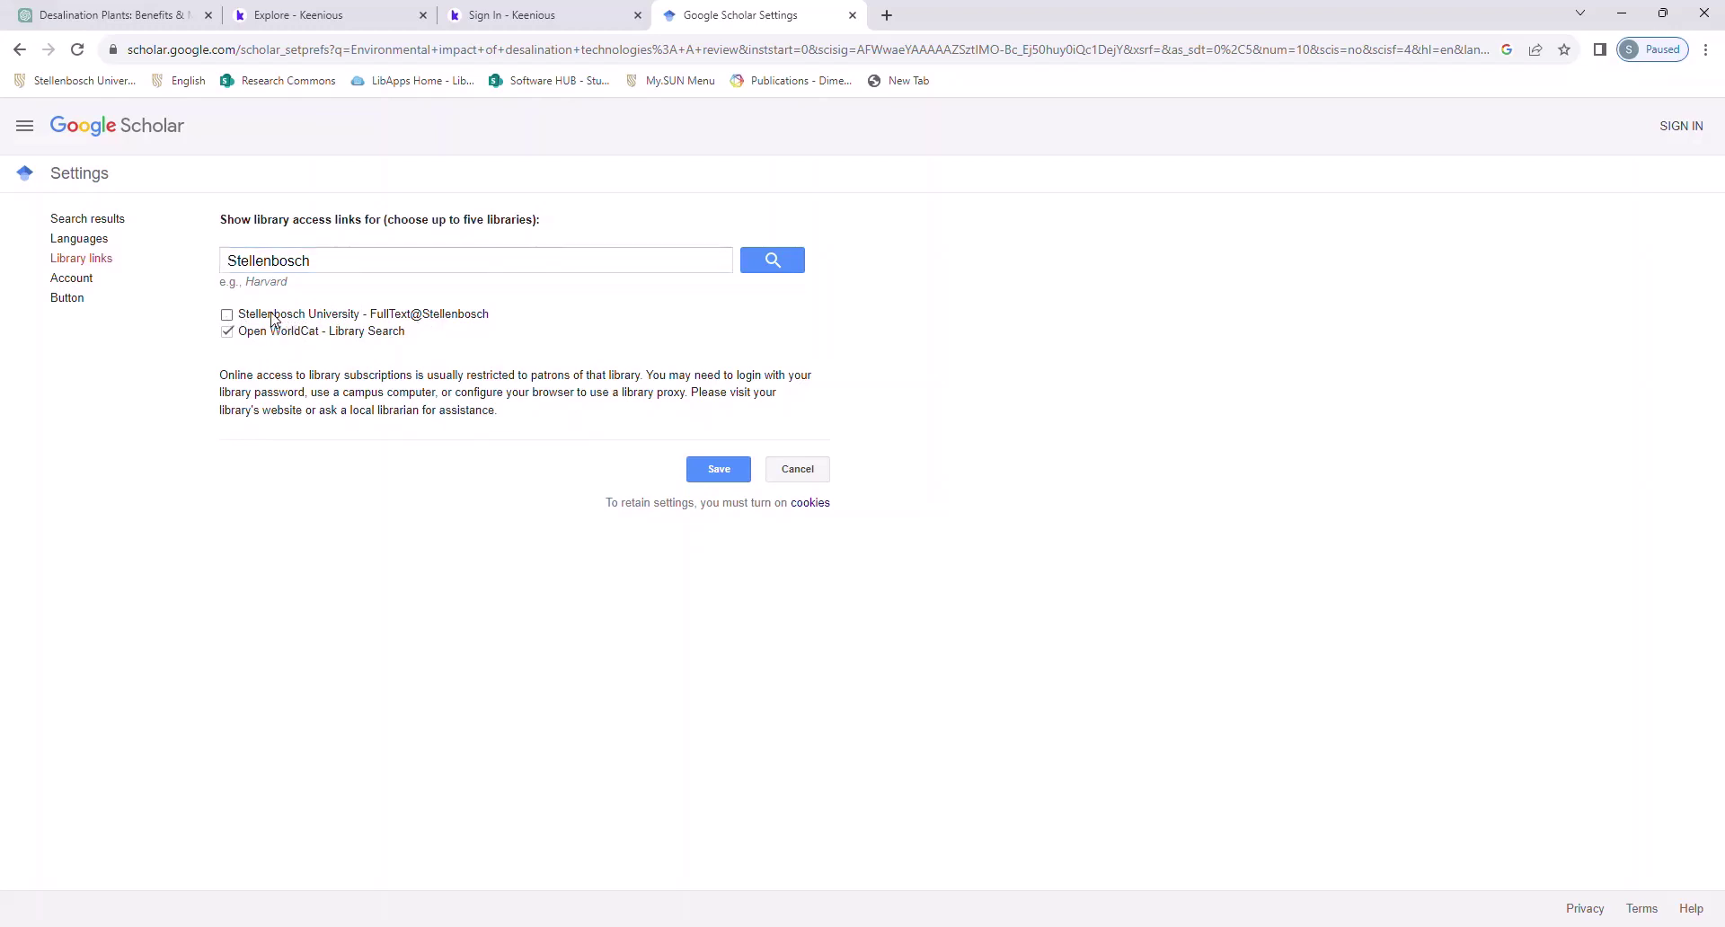
click(718, 469)
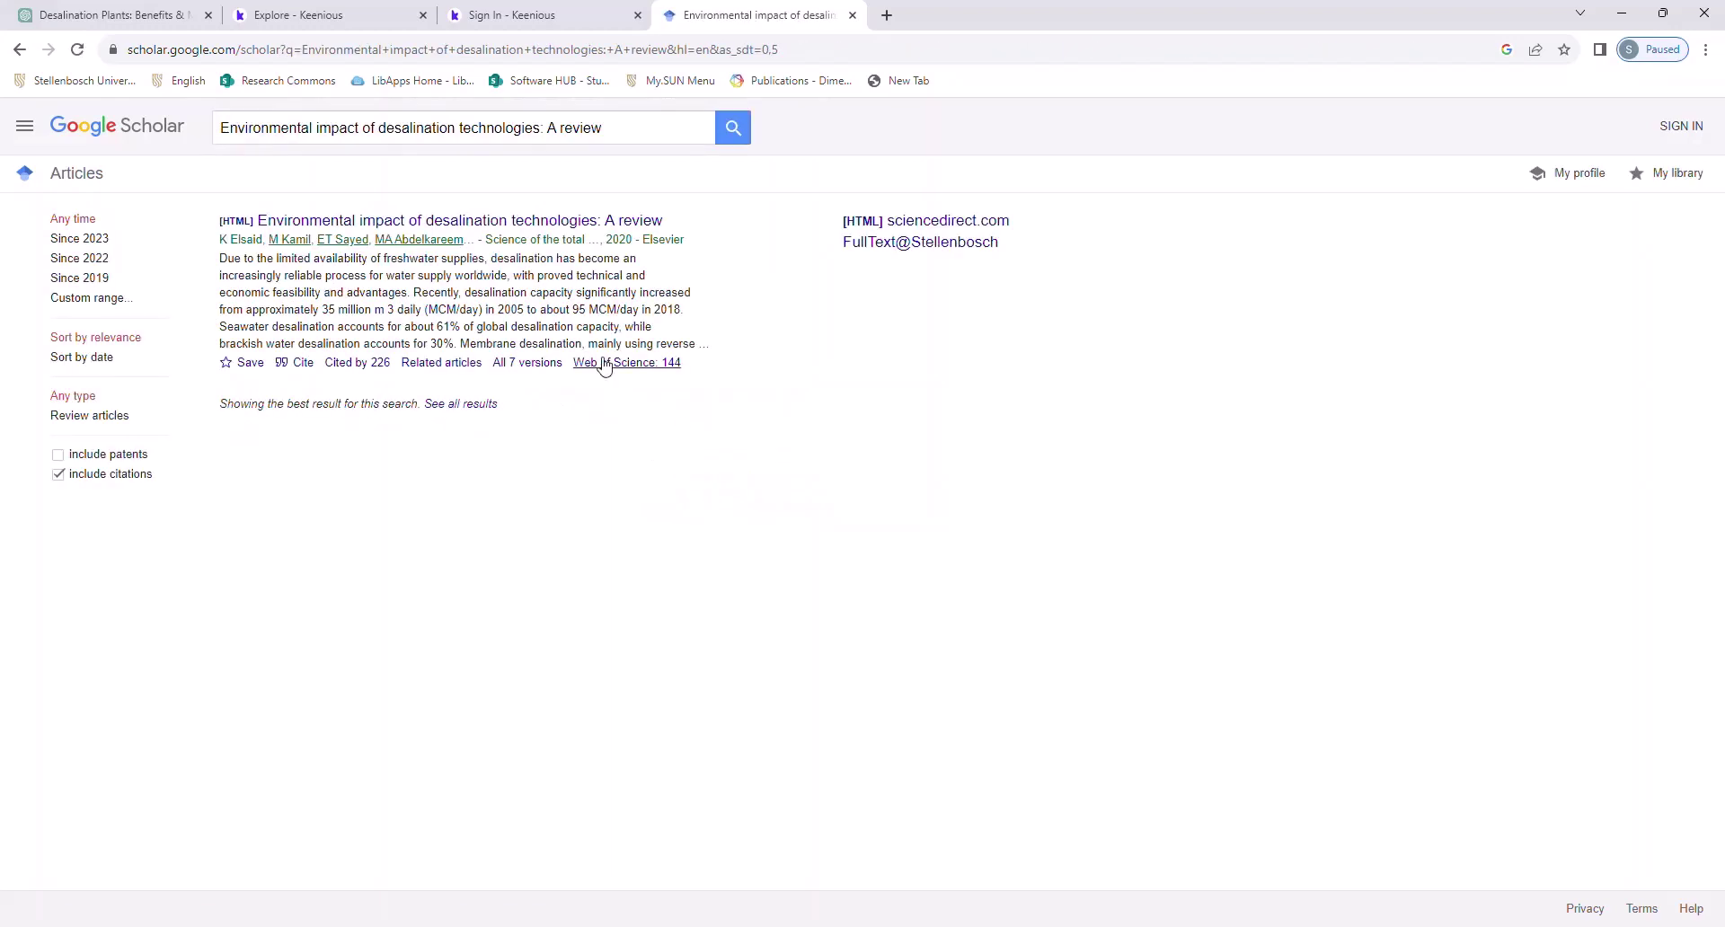
Step: Open the desalination review on ScienceDirect via the FullText@Stellenbosch link
click(943, 251)
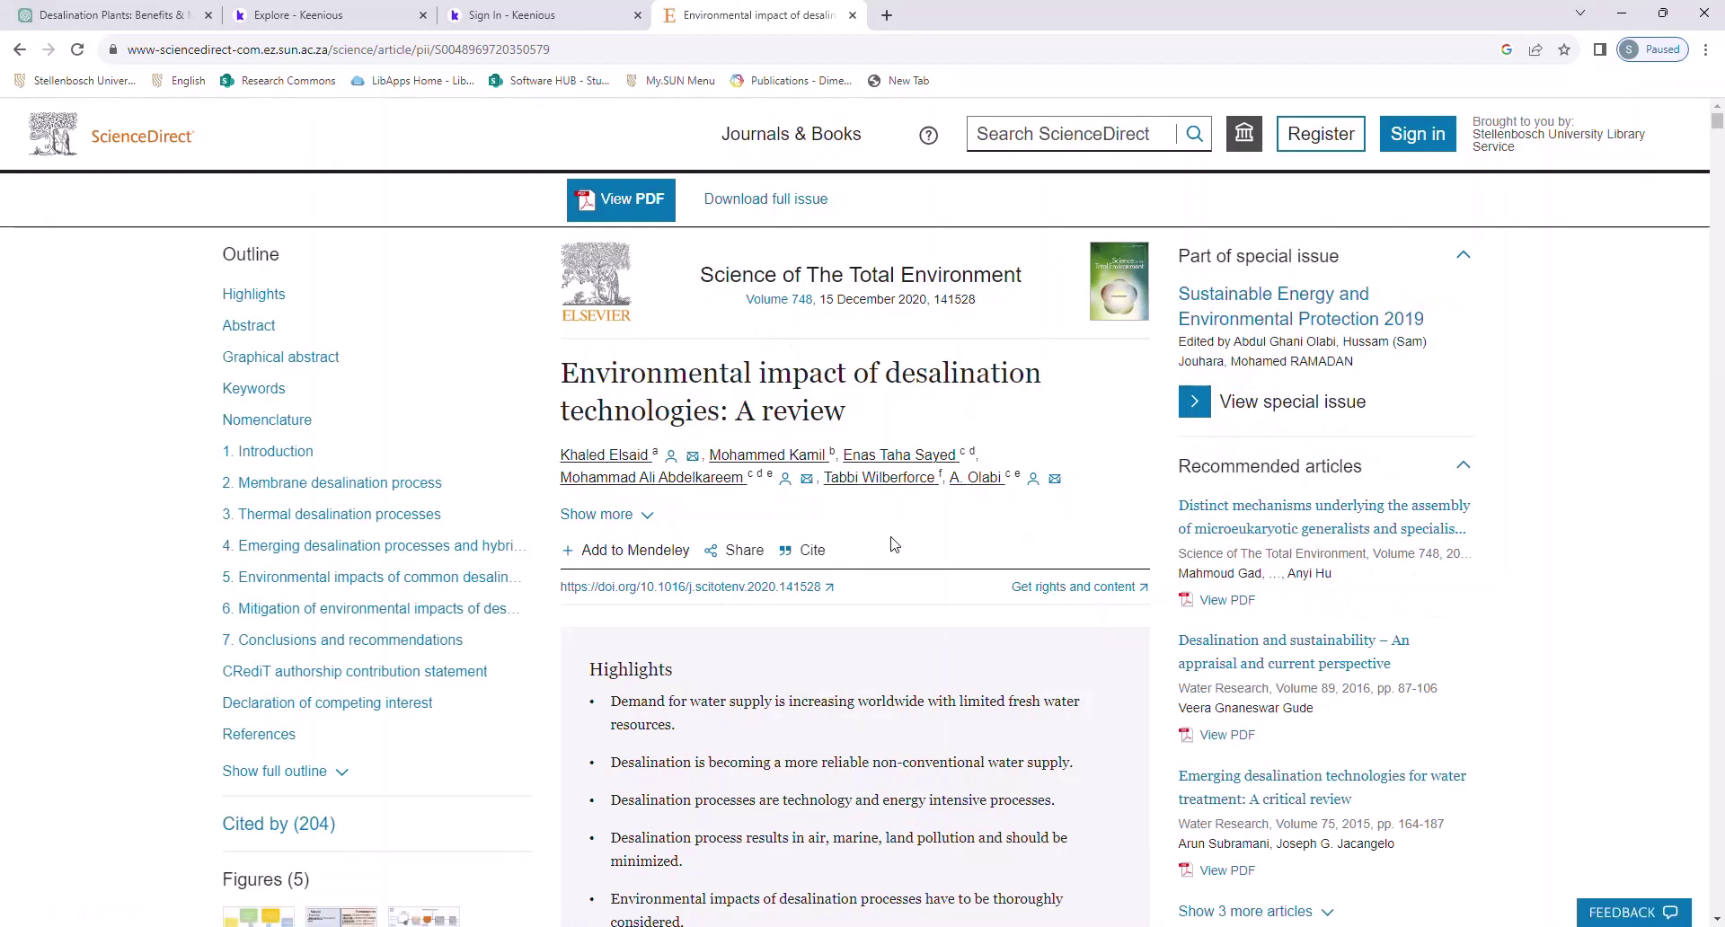
scroll(871, 525, down, 2)
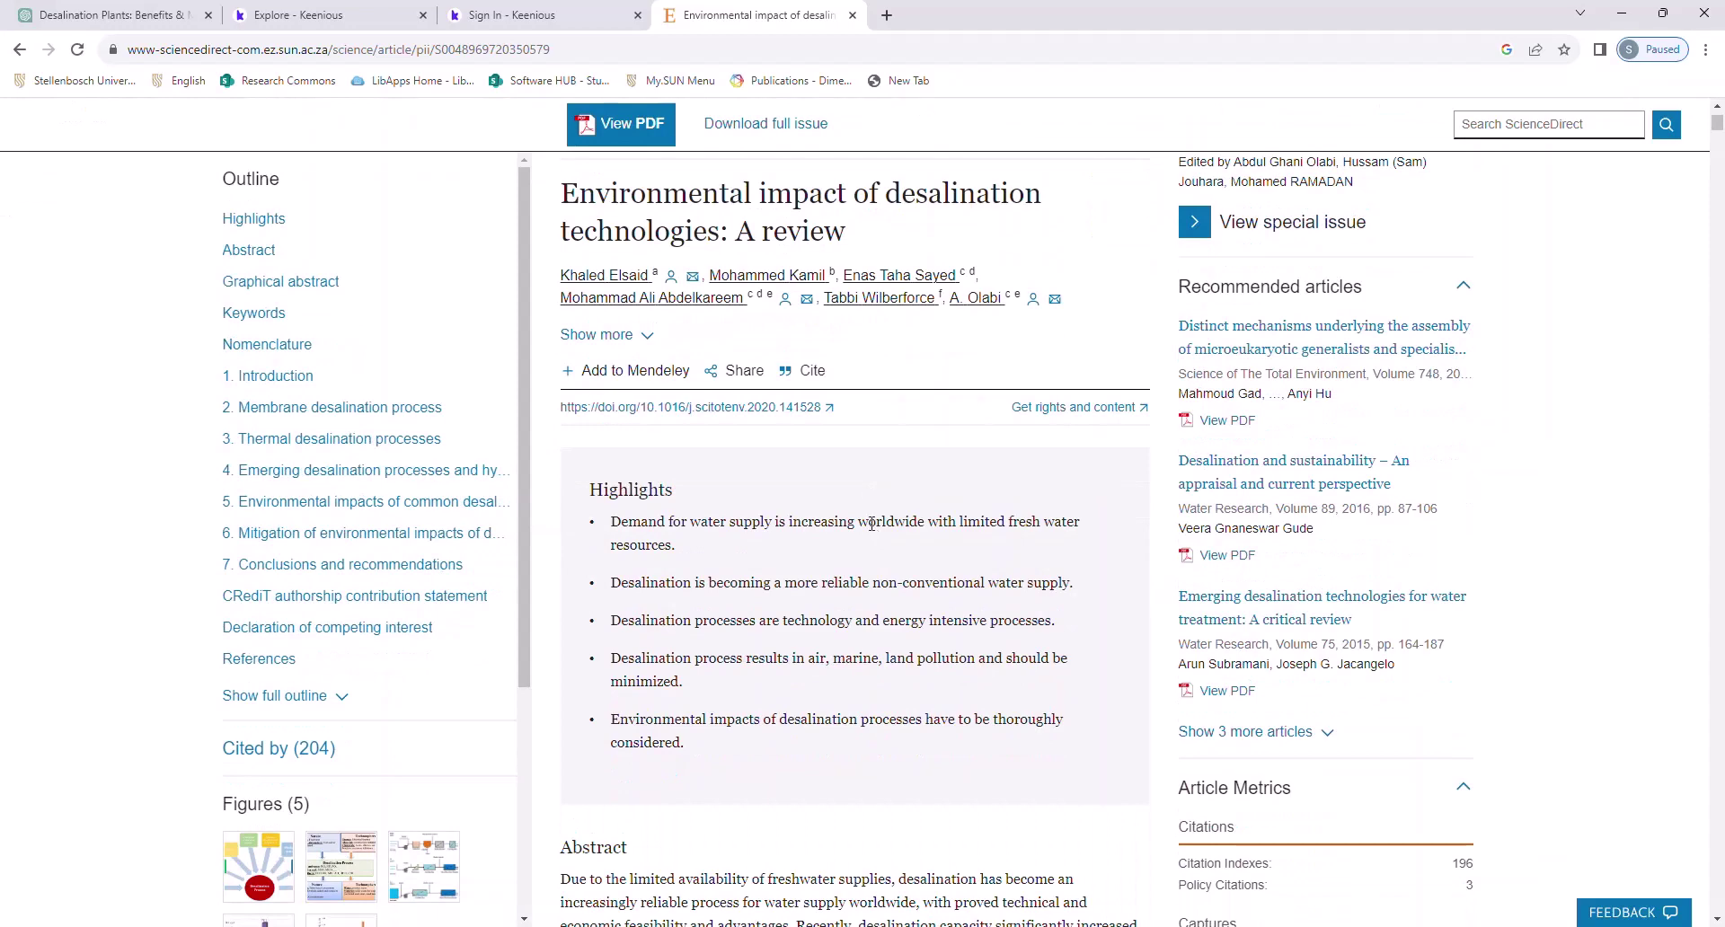
scroll(871, 522, up, 2)
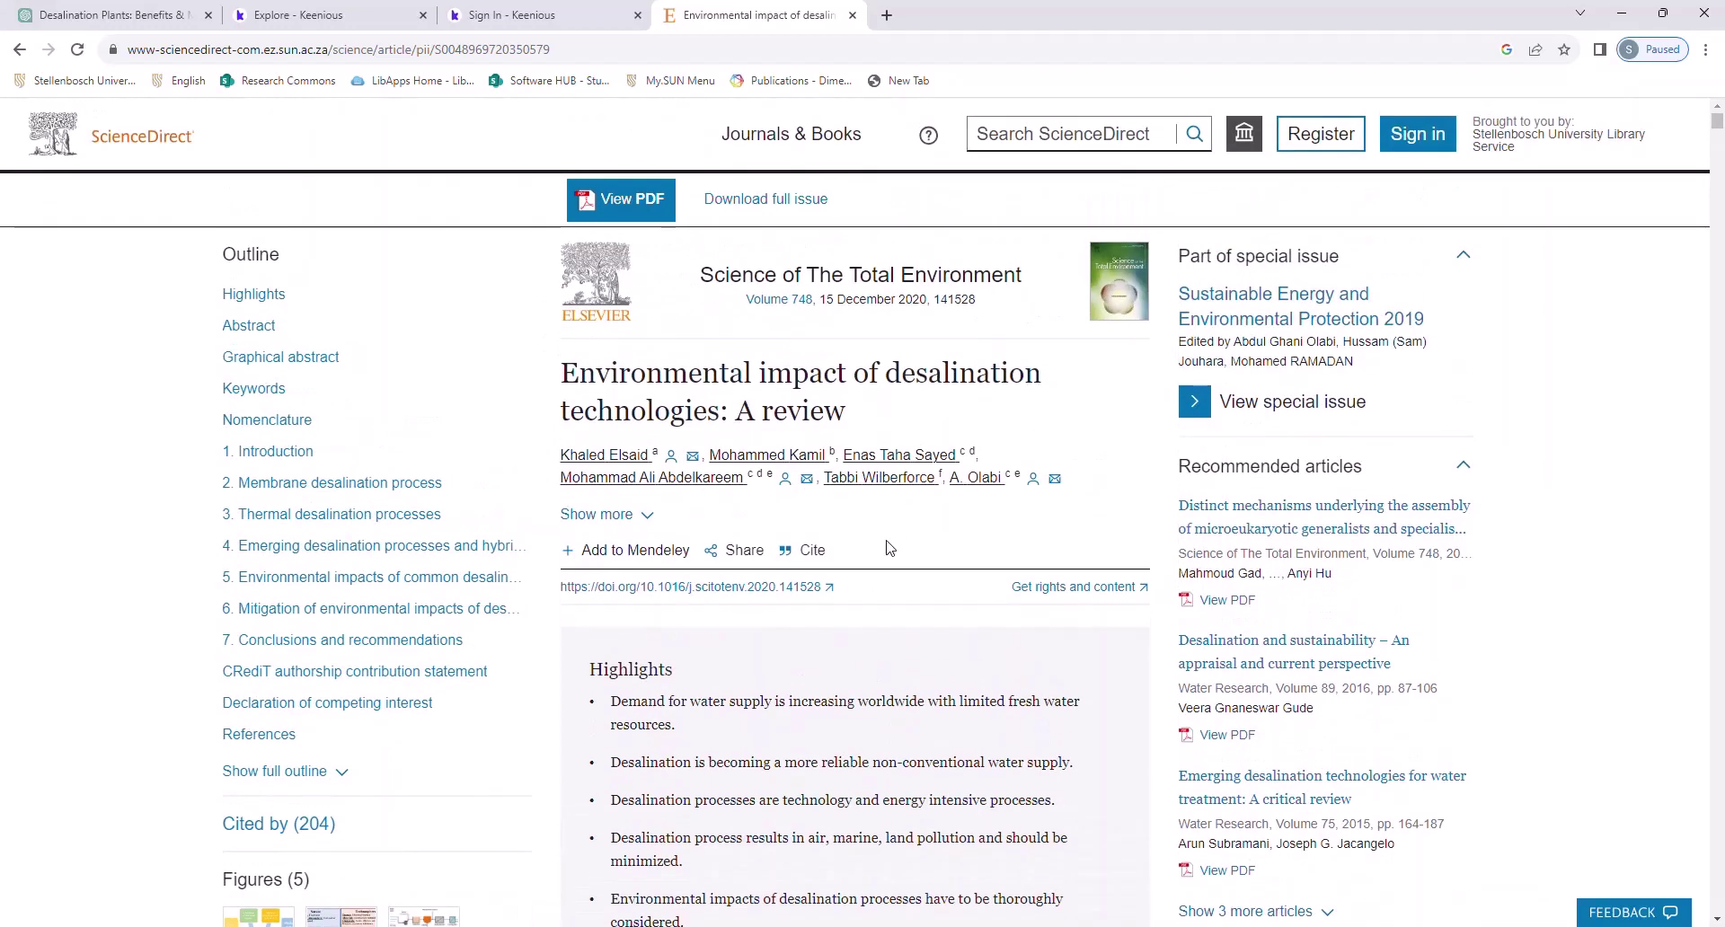